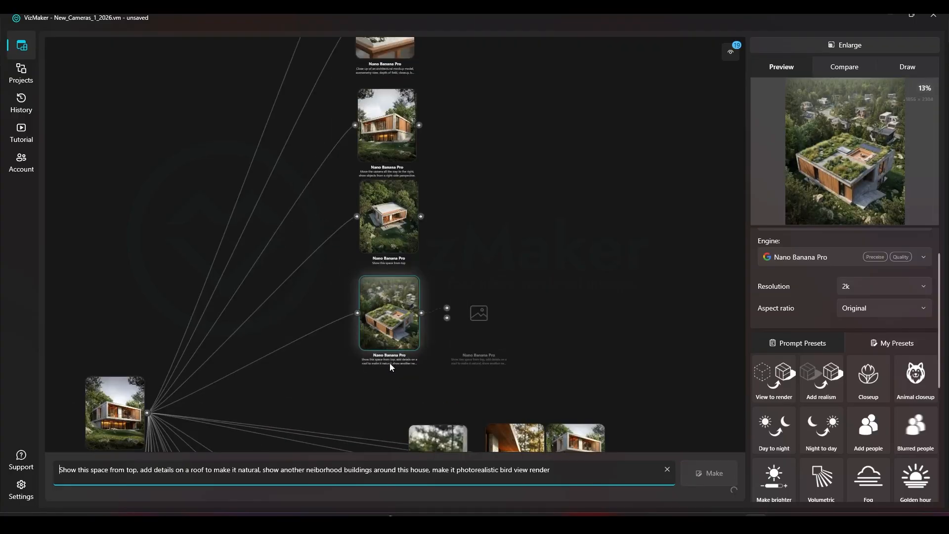
- Examine the bird-view render with the green roof and the overall layout of camera variations on the canvas
scroll(398, 310, "up", 6)
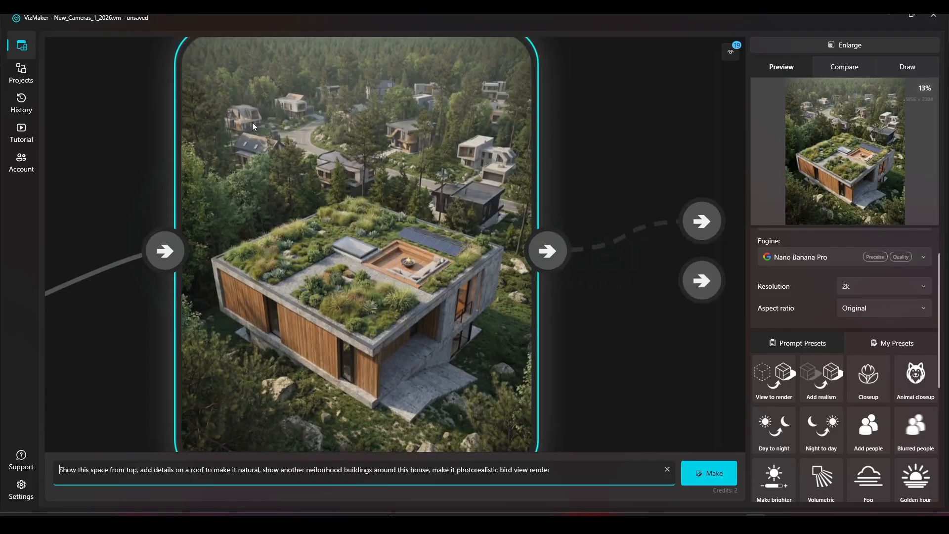
scroll(311, 218, "down", 2)
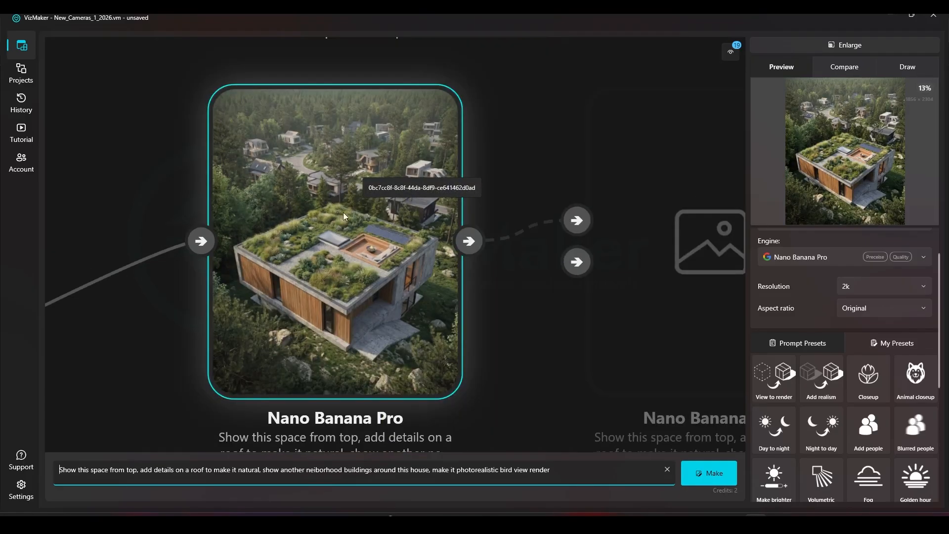
scroll(304, 218, "down", 2)
left_click(454, 135)
scroll(293, 271, "down", 5)
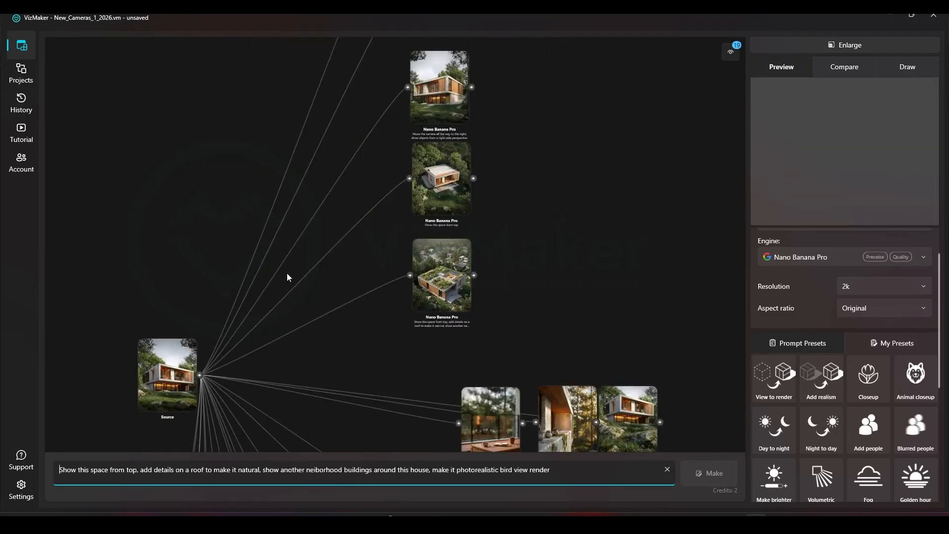
scroll(358, 240, "down", 6)
left_click_drag(466, 242, 468, 177)
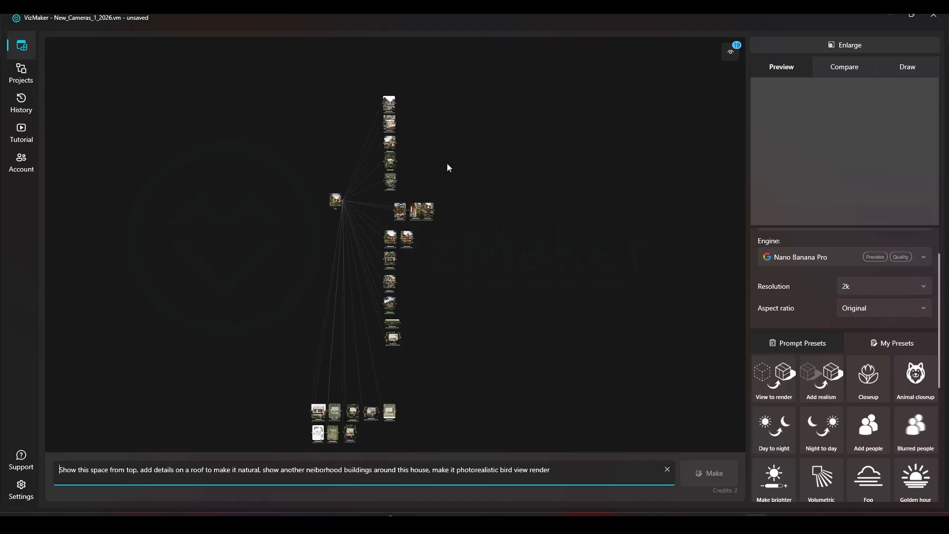
- Import the house image VizMaker_6e22146f-d3f9-4fb5-91c3-c39376fa4c5b from the VizMaker tutorials folder onto empty canvas, loading only that one item
left_click_drag(298, 223, 382, 262)
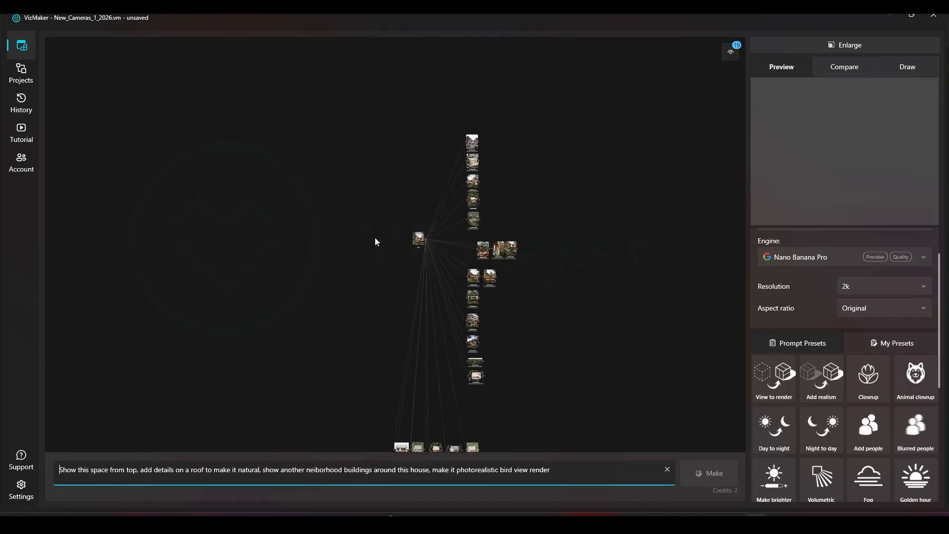
scroll(381, 244, "up", 3)
right_click(274, 235)
left_click(289, 244)
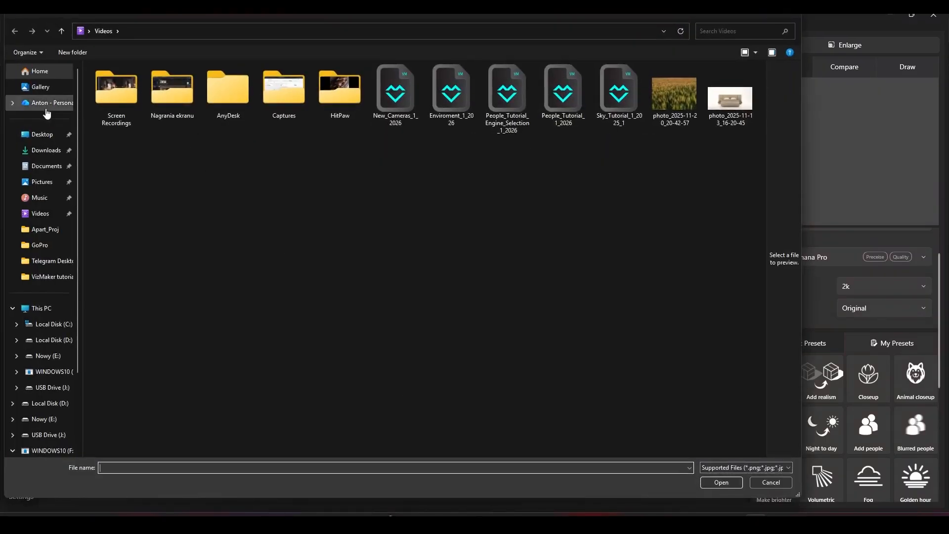
left_click(48, 214)
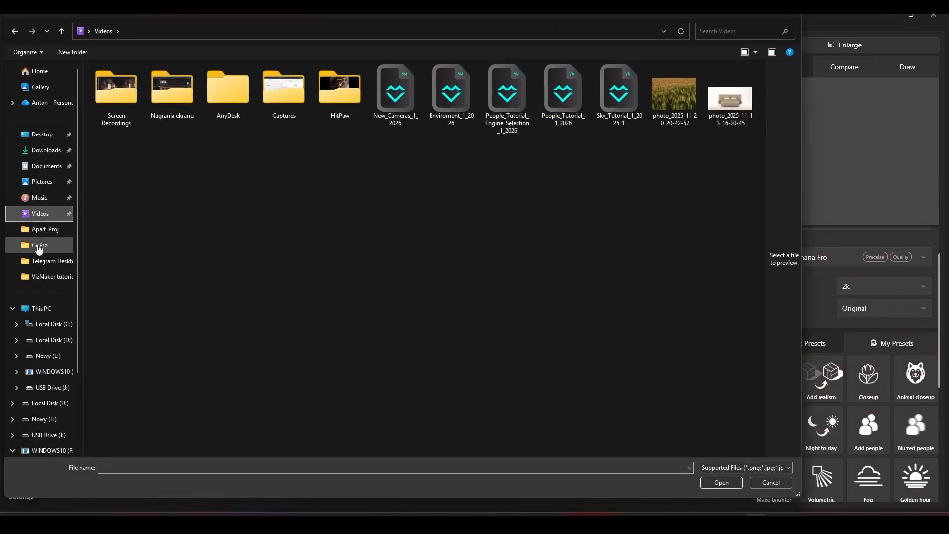
left_click(43, 277)
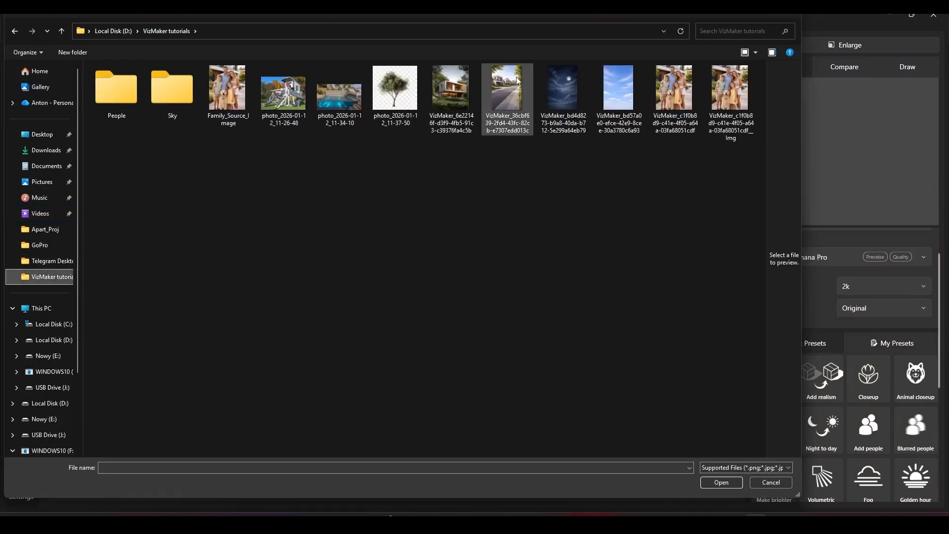
double_click(450, 89)
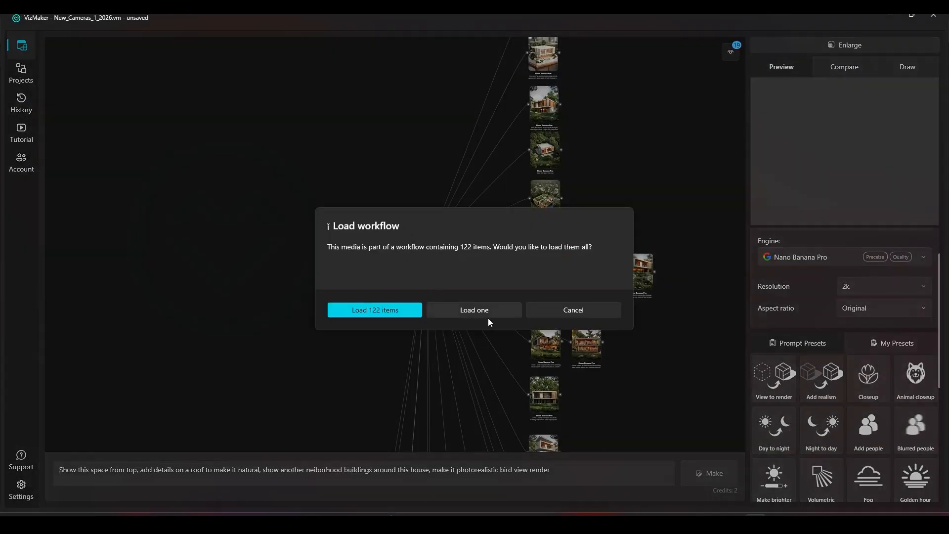
left_click(484, 311)
- Copy the prompt "Create a 3D cross-section in axonometric ortographic projection, visible from top 3/4" from the existing cross-section render
scroll(523, 218, "up", 5)
scroll(524, 219, "down", 5)
left_click_drag(479, 231, 290, 280)
left_click_drag(549, 204, 250, 369)
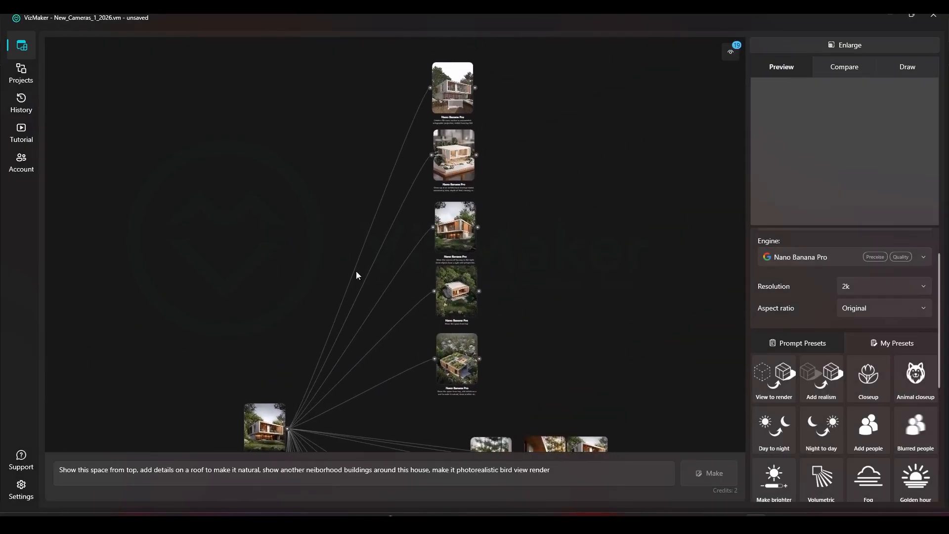
left_click(456, 77)
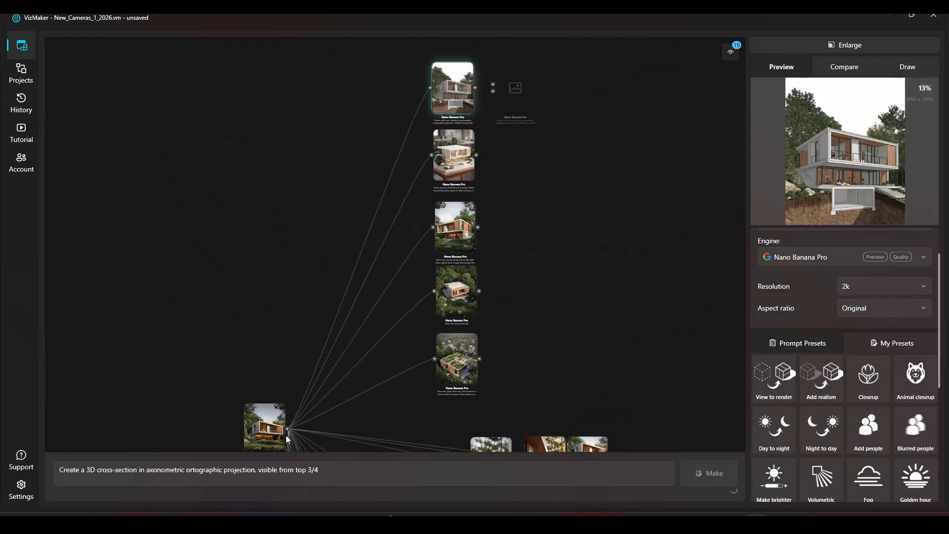
left_click(391, 481)
left_click_drag(318, 470, 58, 470)
key("ctrl+c")
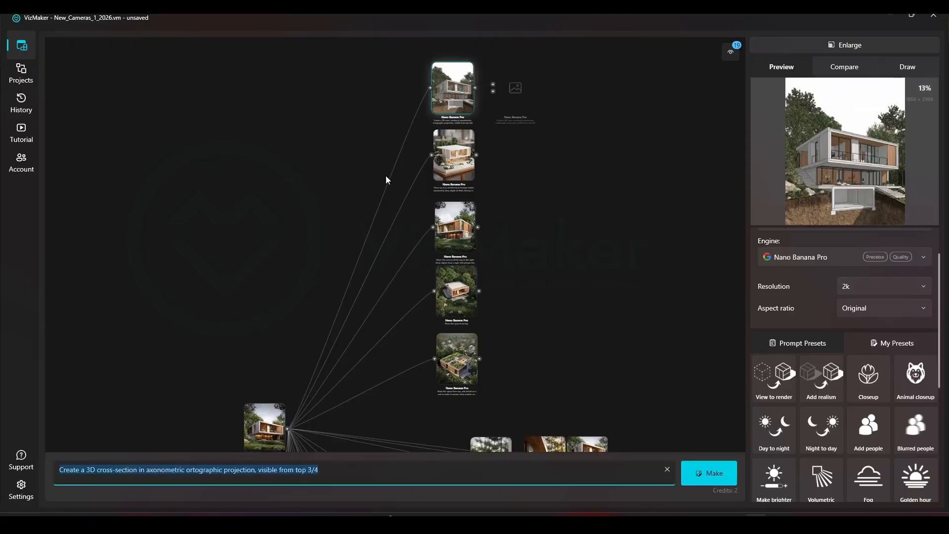
- Generate a 3D axonometric cross-section from the newly imported source image with the copied prompt, using Nano Banana Pro at 2k
left_click_drag(252, 221, 546, 118)
scroll(304, 374, "up", 5)
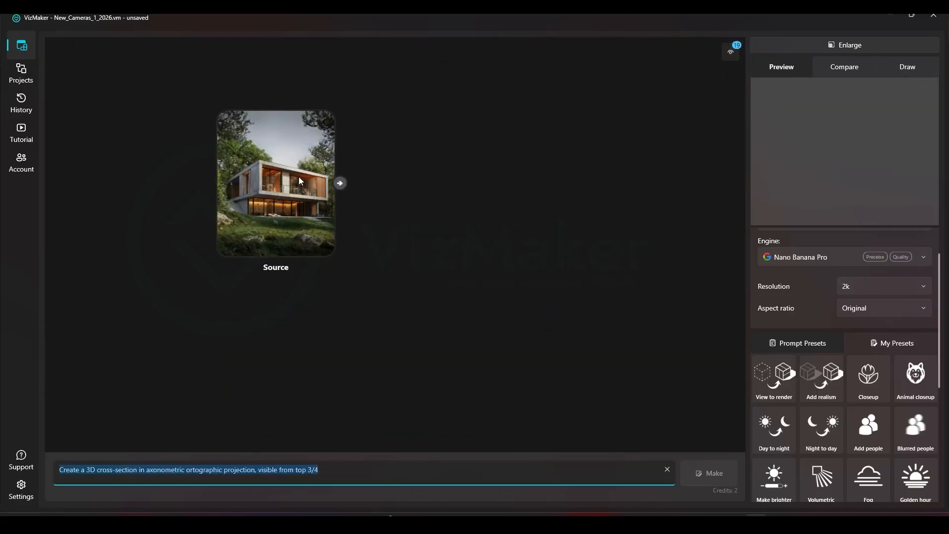
left_click(308, 161)
scroll(307, 163, "up", 2)
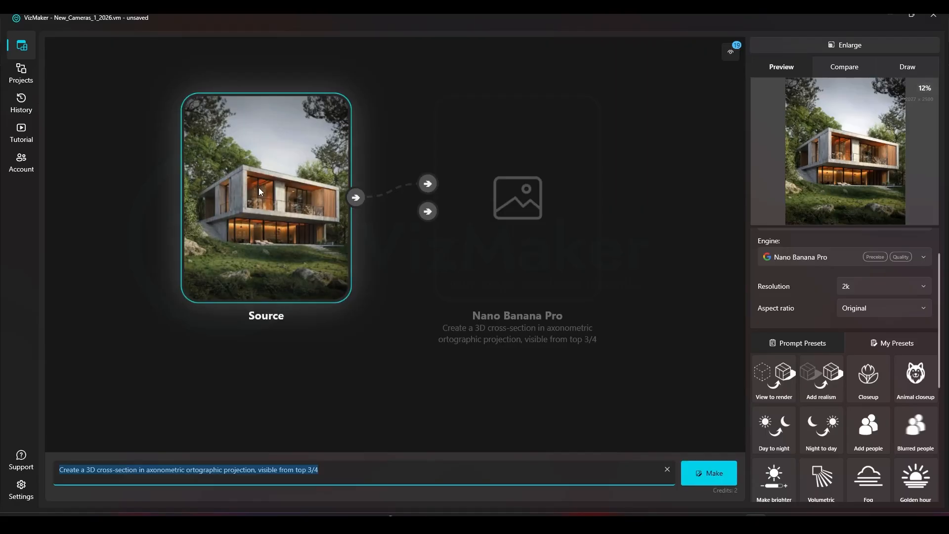
left_click(246, 461)
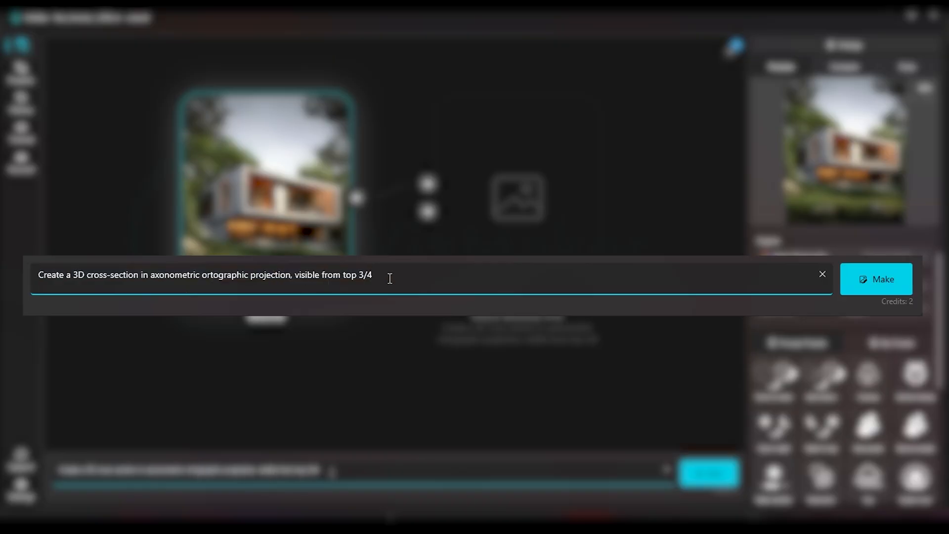
left_click_drag(940, 374, 941, 479)
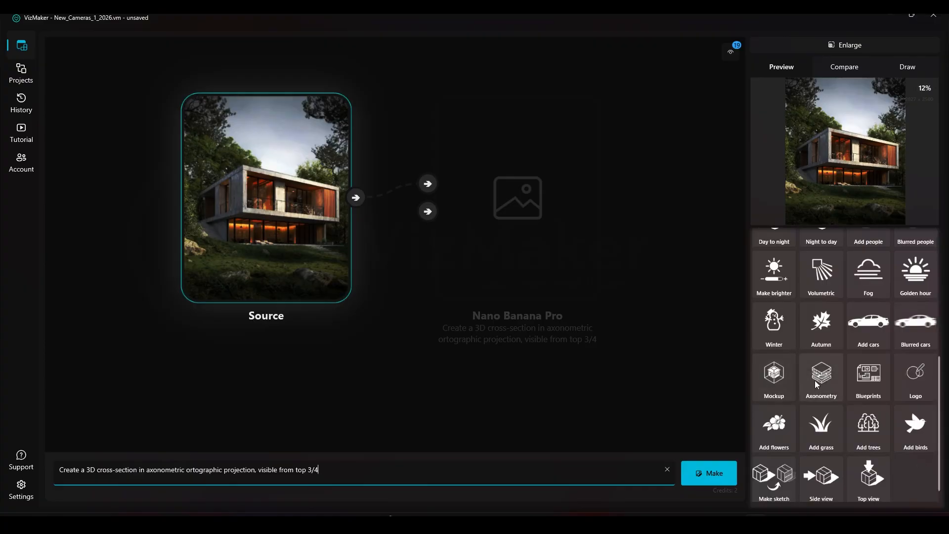
left_click(294, 400)
left_click(296, 263)
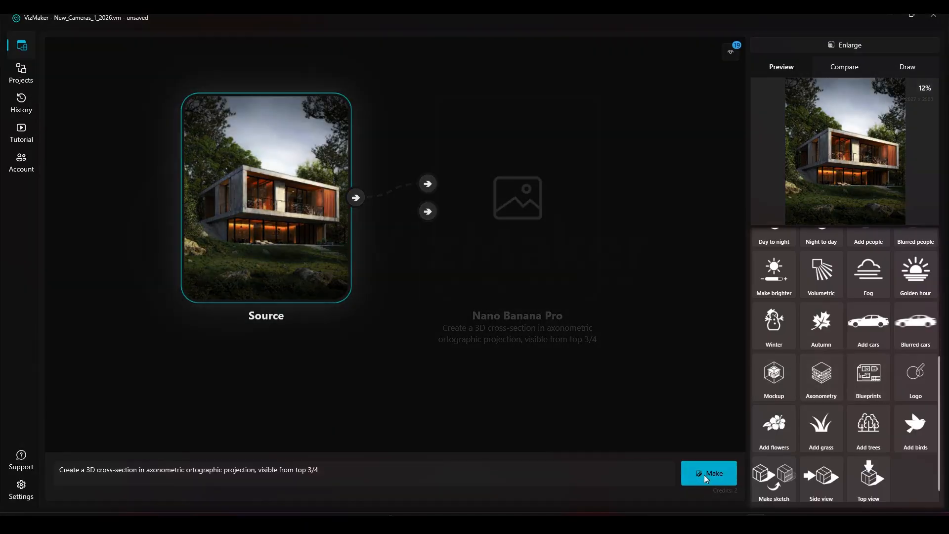
left_click(704, 475)
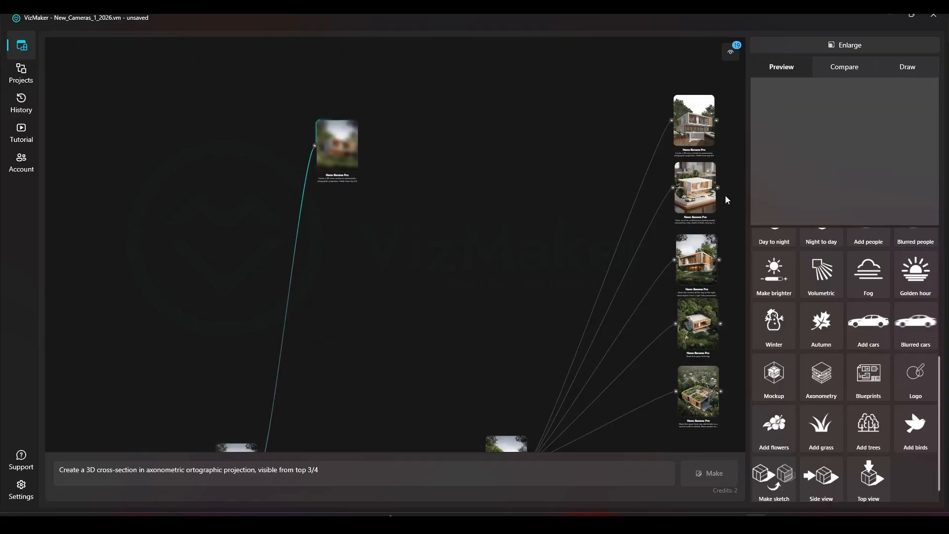
- Reuse the architectural mockup close-up prompt of the existing scale-model render for the newly imported source image
left_click(695, 188)
left_click_drag(391, 376, 416, 307)
scroll(360, 363, "up", 2)
left_click_drag(351, 393, 443, 305)
scroll(352, 331, "up", 2)
left_click(321, 355)
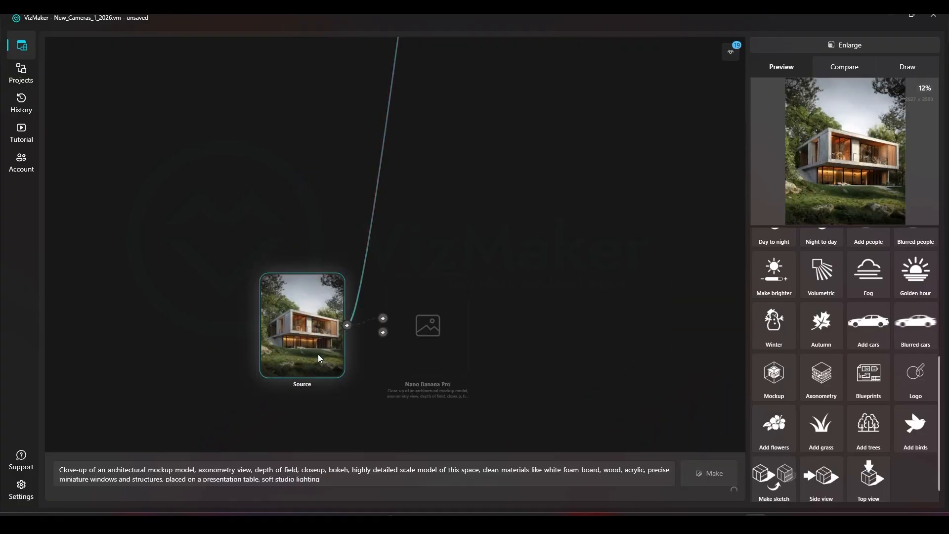
- Review the source image and prompt presets, and generate the architectural mockup close-up with Nano Banana Pro
scroll(311, 355, "up", 6)
left_click_drag(308, 354, 337, 322)
scroll(835, 343, "up", 5)
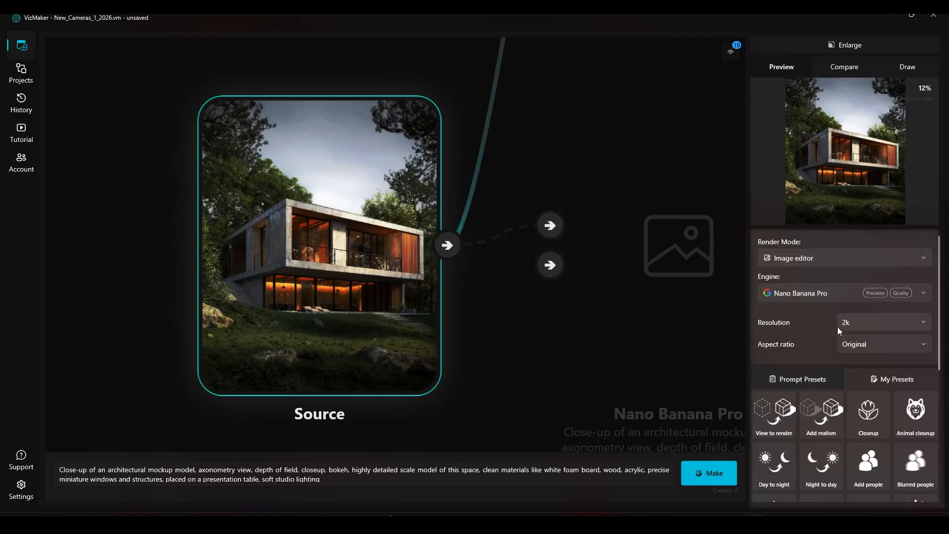
scroll(850, 378, "down", 3)
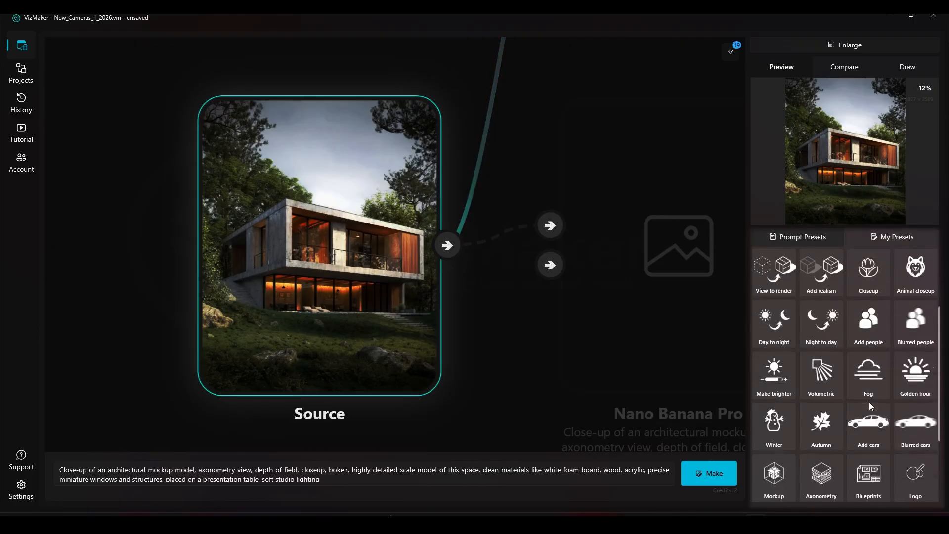
scroll(816, 395, "down", 1)
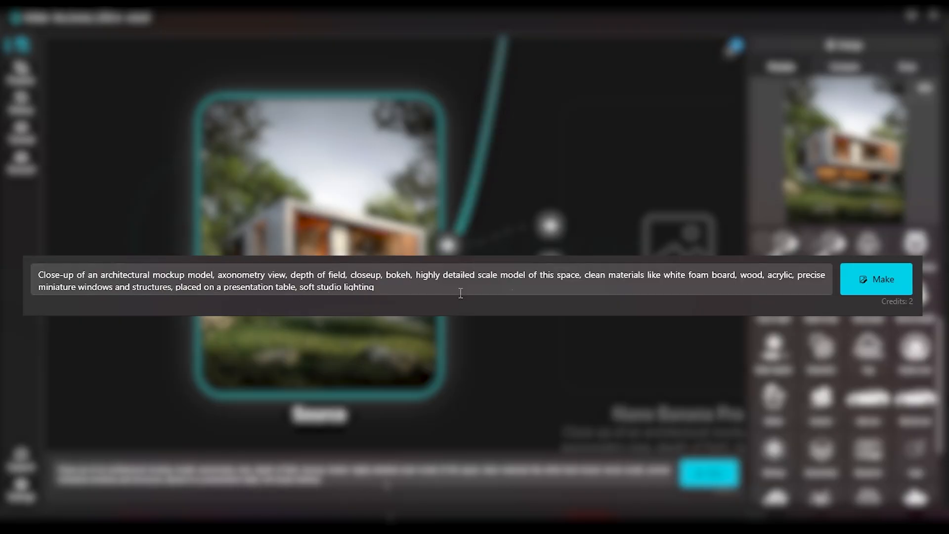
left_click(863, 280)
- Move the new mockup node directly beneath the cross-section node, above the source image
scroll(406, 231, "down", 10)
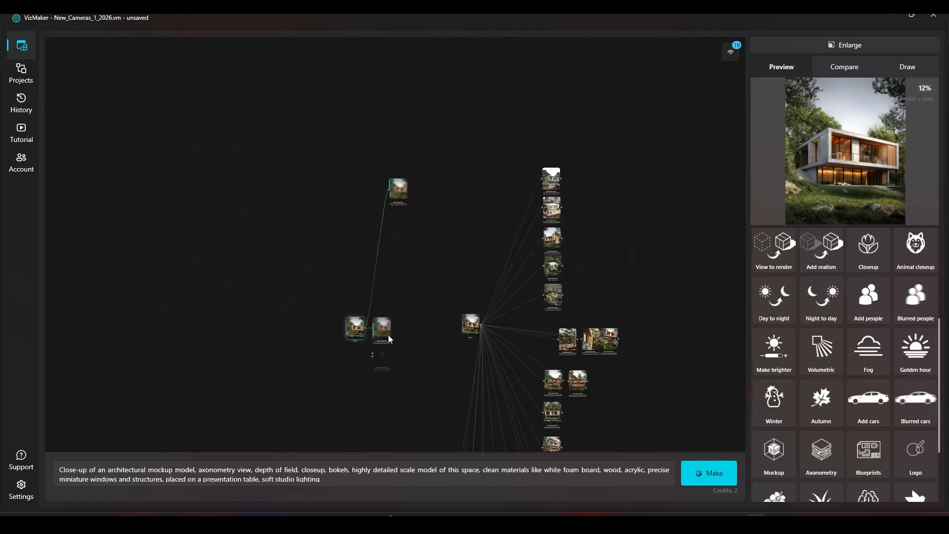
scroll(405, 231, "up", 6)
left_click_drag(485, 136, 356, 257)
left_click_drag(401, 218, 326, 201)
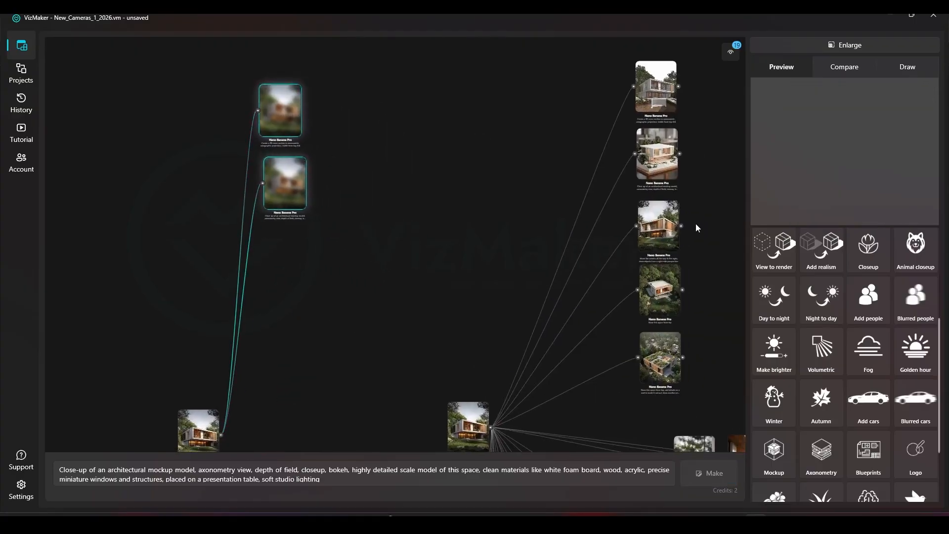
- Reuse the prompt "Move the camera all the way to the right; show objects from a right-side perspective." for the newly imported source image
left_click(659, 225)
left_click(349, 474)
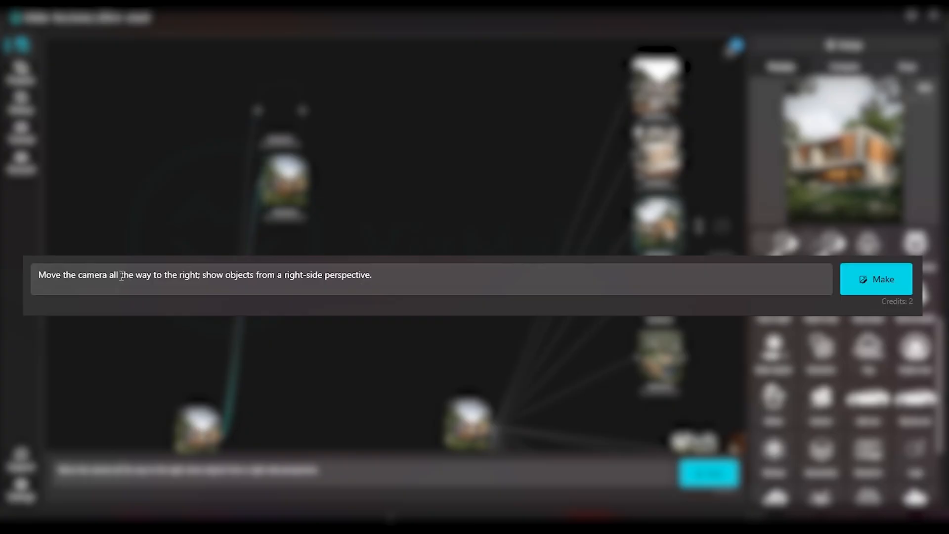
left_click_drag(349, 474, 14, 478)
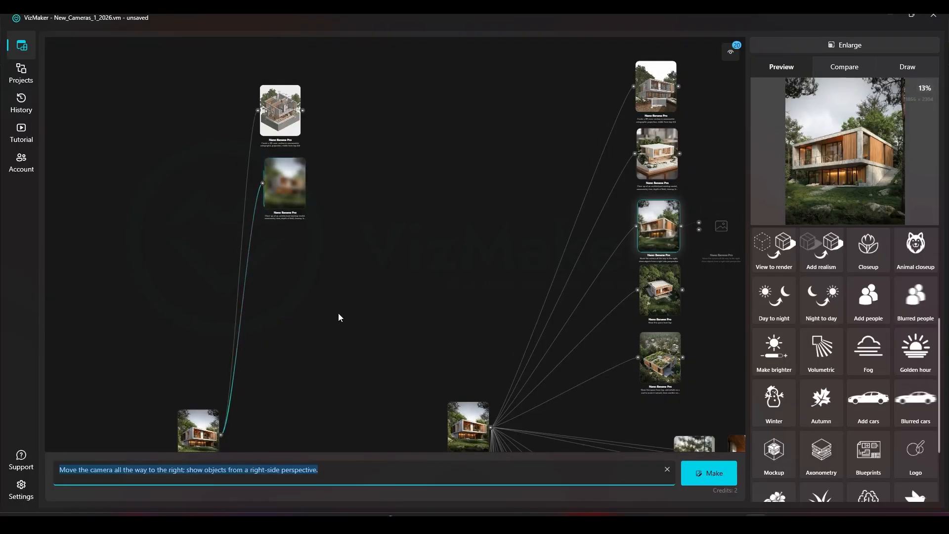
left_click(416, 334)
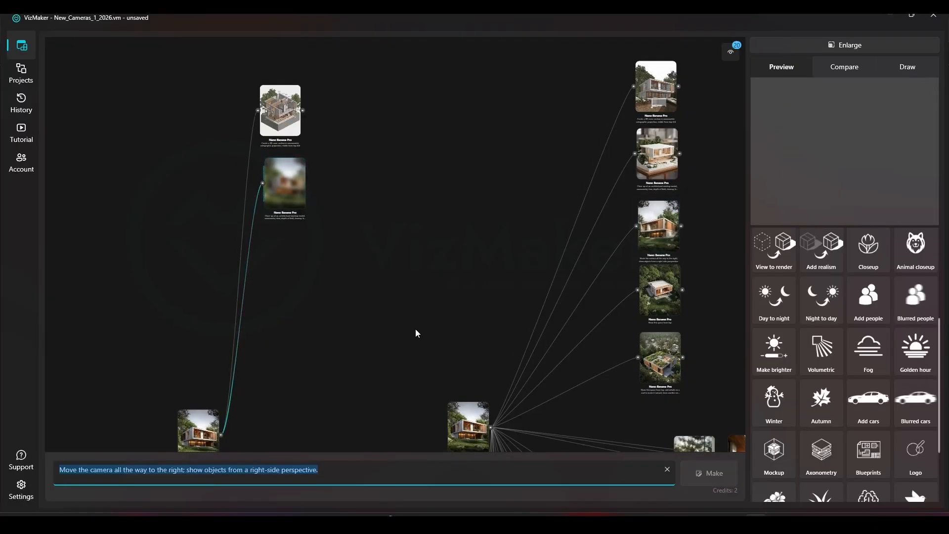
left_click_drag(347, 345, 445, 193)
scroll(316, 272, "up", 6)
left_click(292, 310)
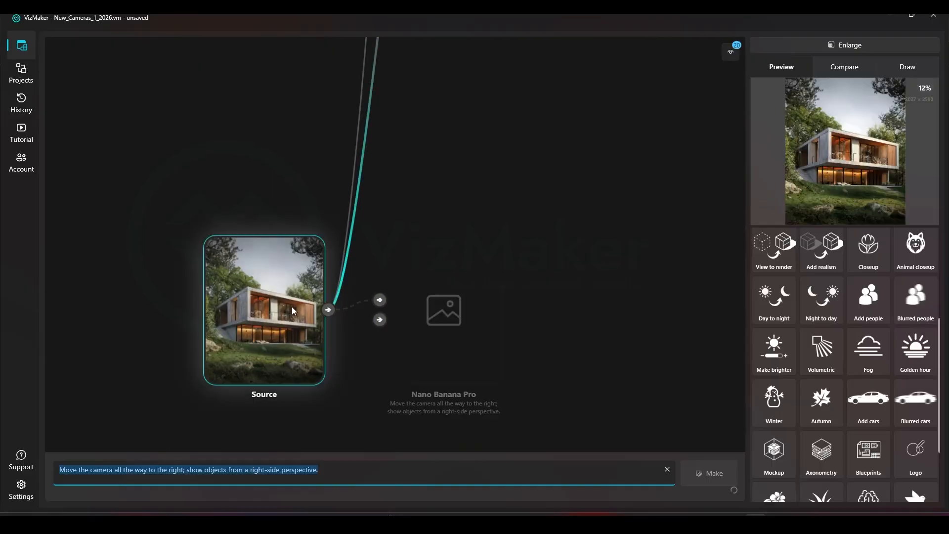
- Replace "objects" with "the buliding" in the prompt and generate the right-side perspective render
left_click(313, 469)
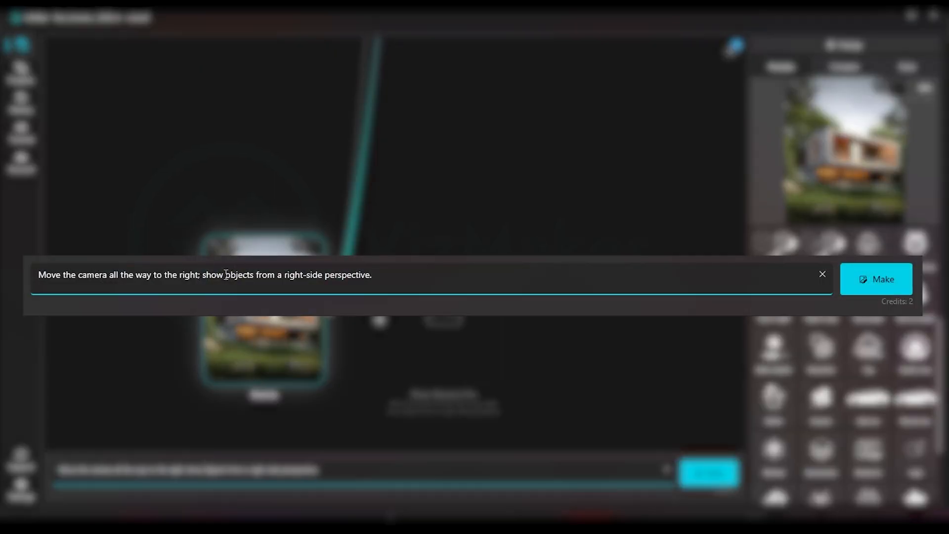
double_click(213, 470)
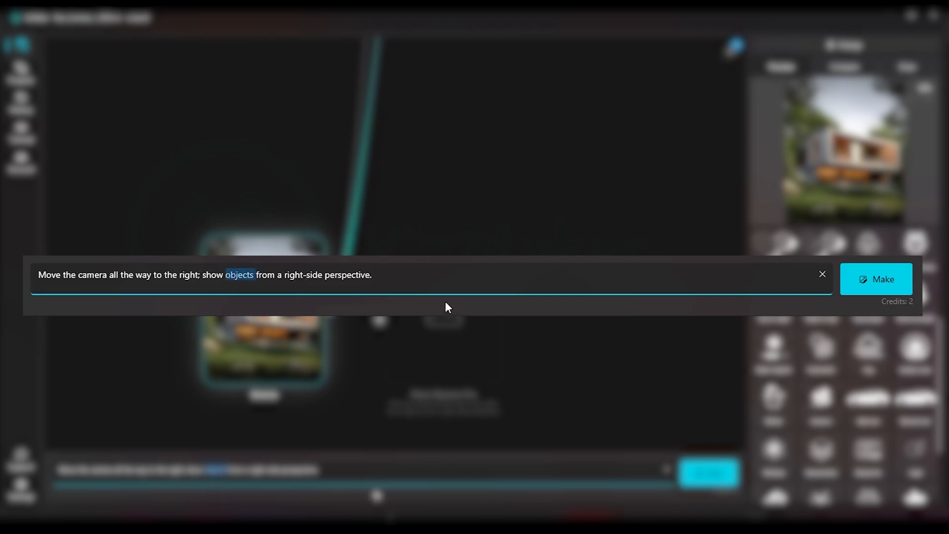
key("BackSpace")
type("the buliding")
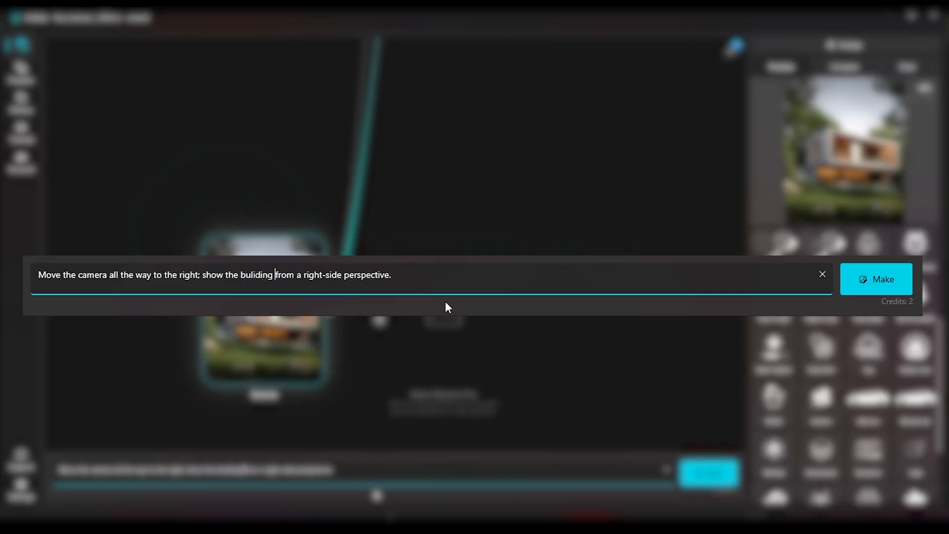
left_click(437, 274)
key("Return")
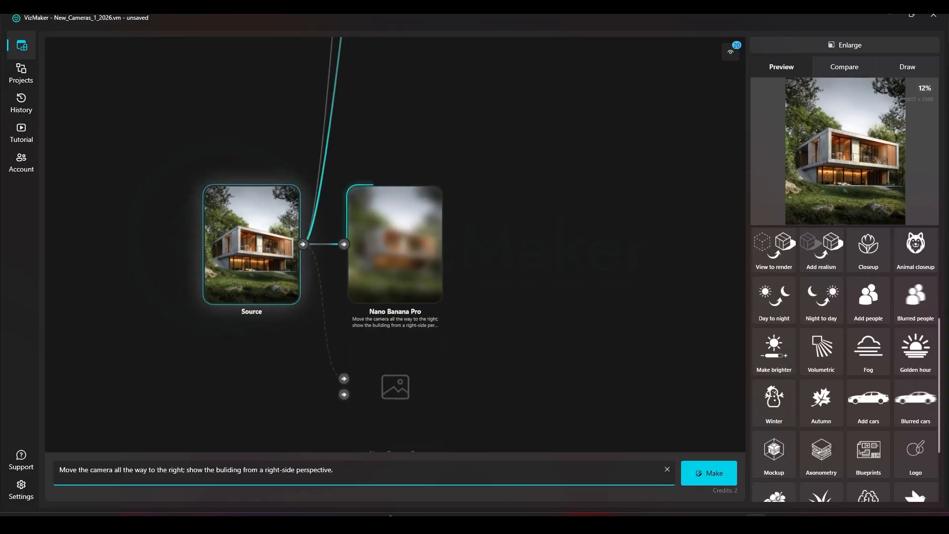
- Append "Don't change the architecture of the building." to the right-side perspective prompt and generate another render from the source image
left_click(399, 464)
type("Don't c")
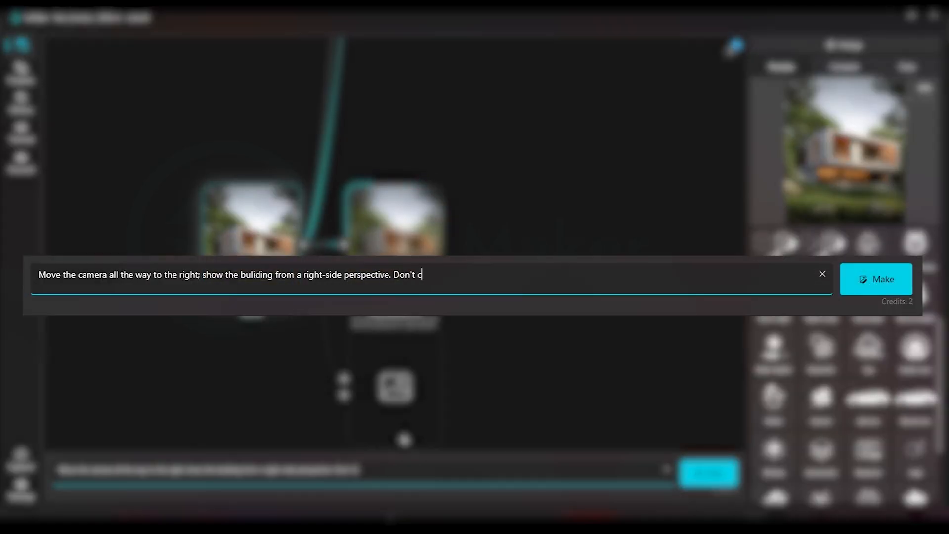
type("hange the archi")
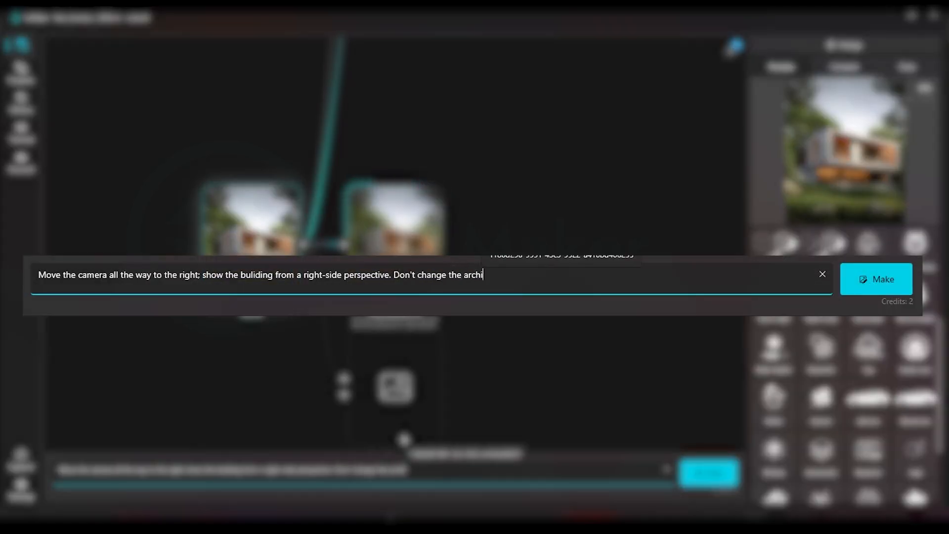
type("tecture of t")
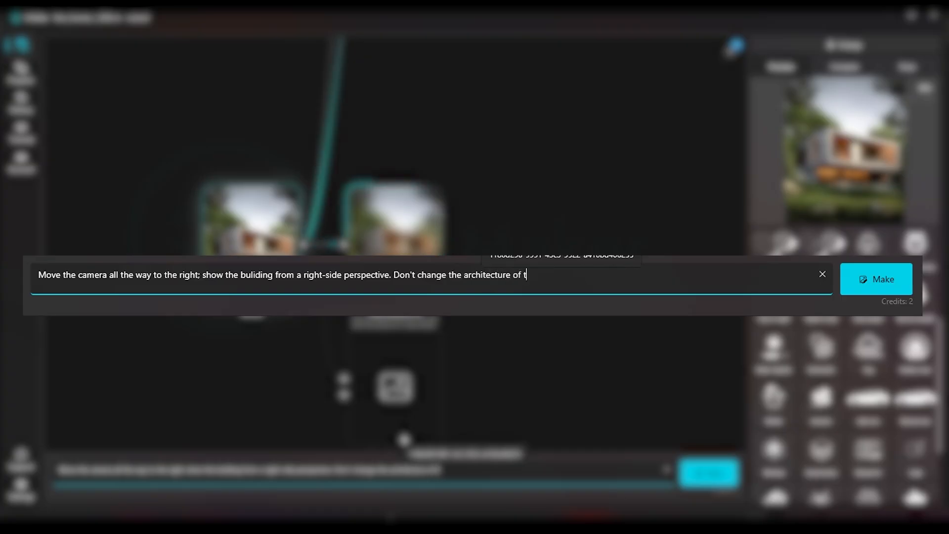
type("he building.")
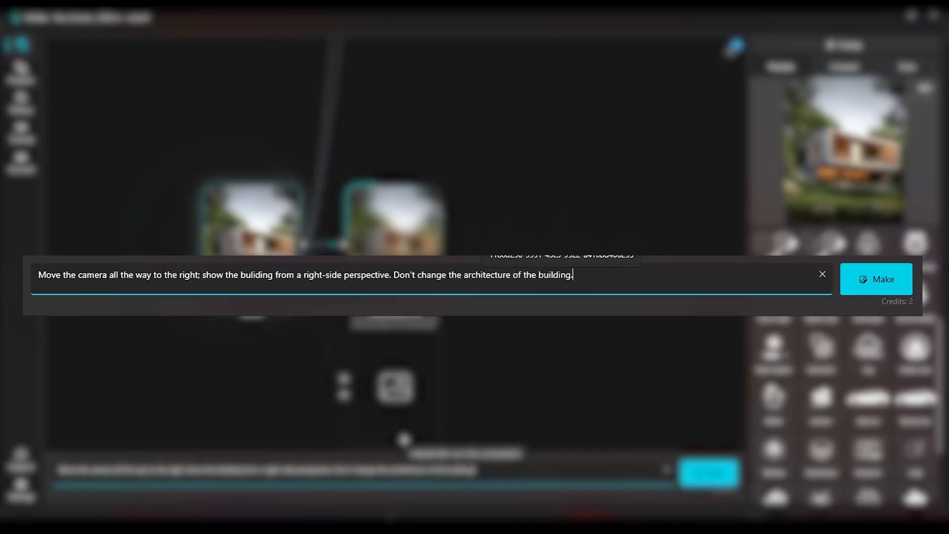
key("Return")
- Move the two new right-side perspective nodes beneath the mockup node and arrange them side by side
scroll(546, 147, "down", 5)
left_click_drag(546, 146, 347, 338)
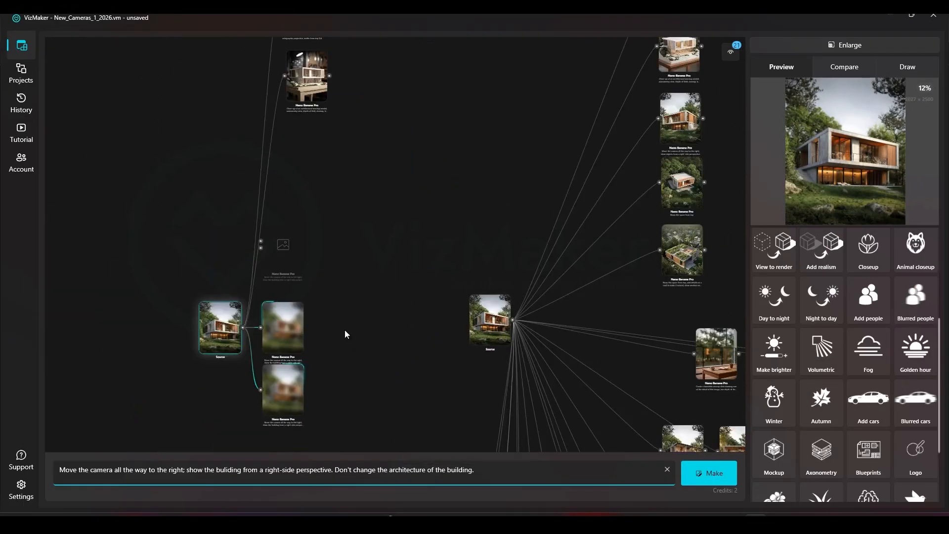
left_click_drag(287, 322, 316, 148)
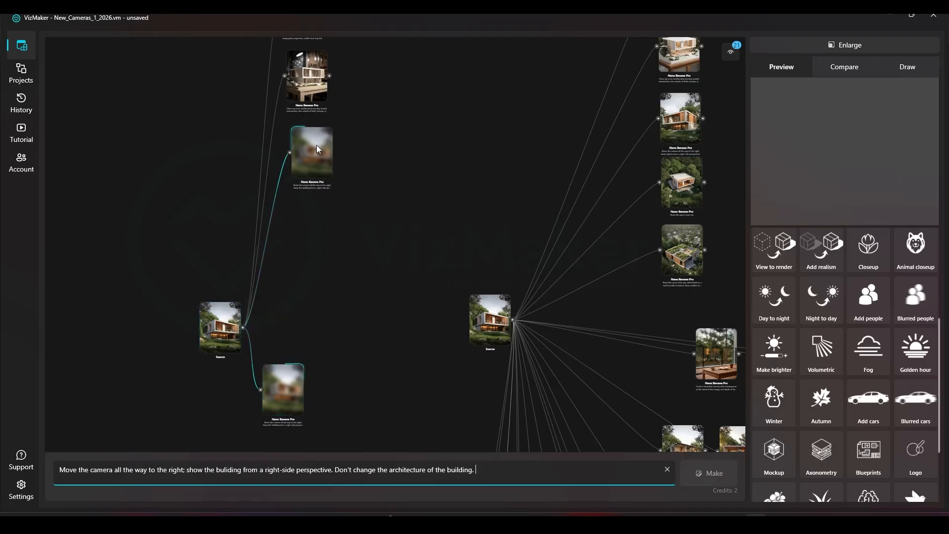
left_click_drag(295, 367, 392, 265)
- Place the source image beside the cross-section node and compare the house's architecture in both images
scroll(370, 241, "down", 2)
scroll(334, 204, "up", 10)
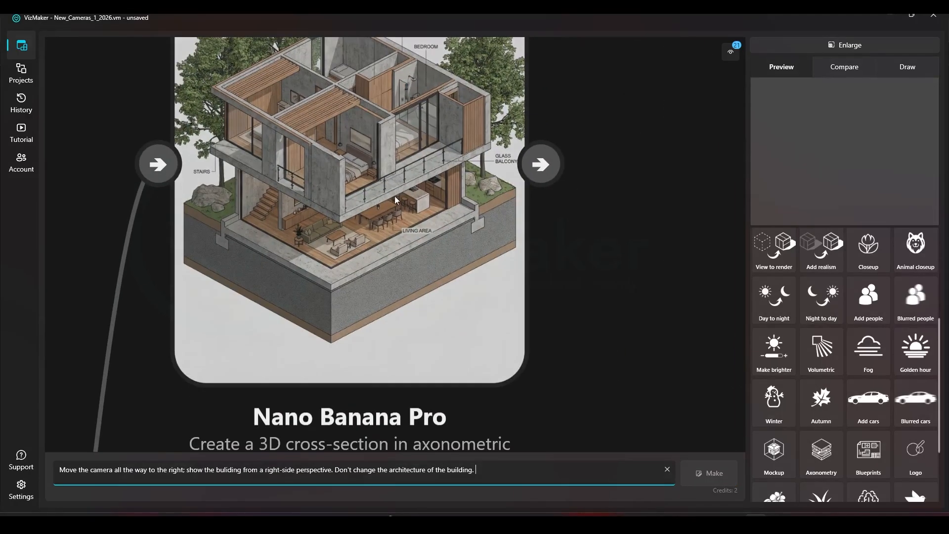
scroll(387, 200, "down", 10)
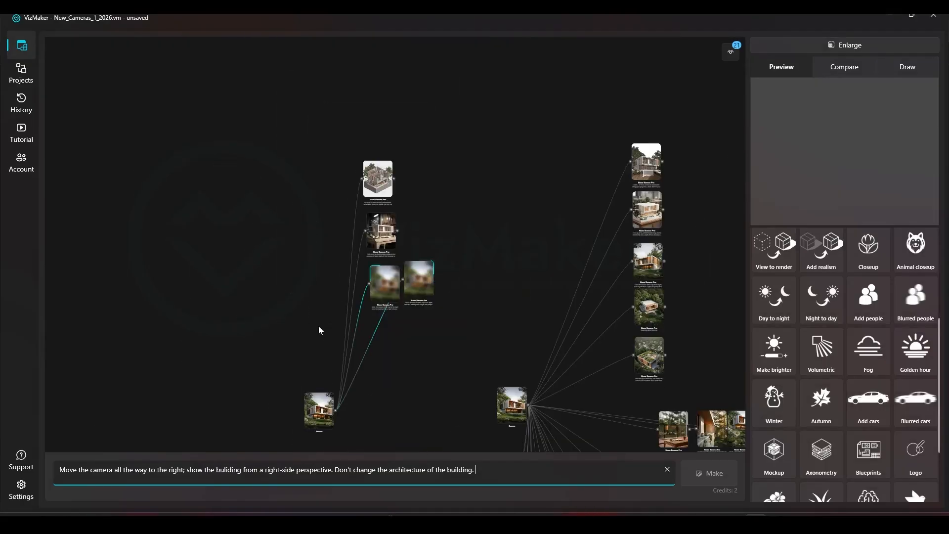
left_click_drag(322, 399, 352, 173)
scroll(352, 174, "up", 10)
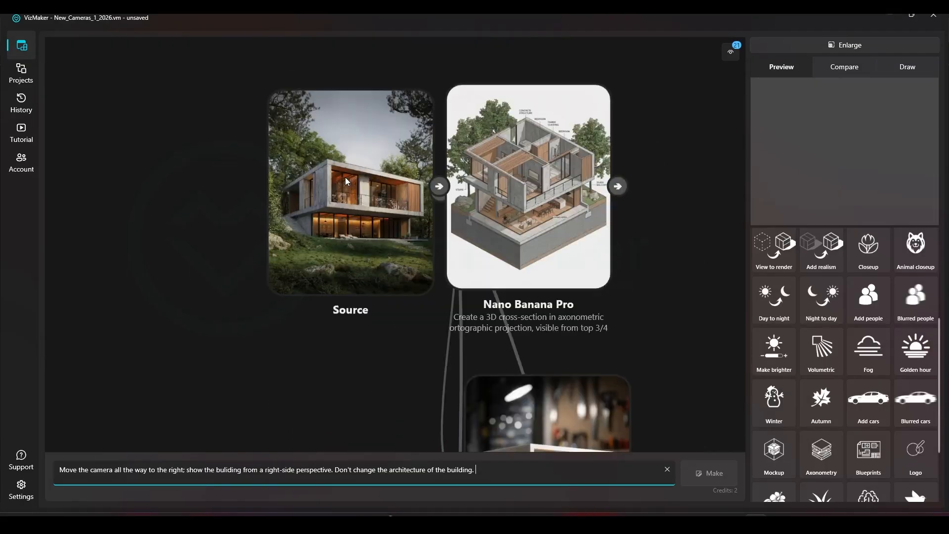
left_click_drag(516, 189, 419, 199)
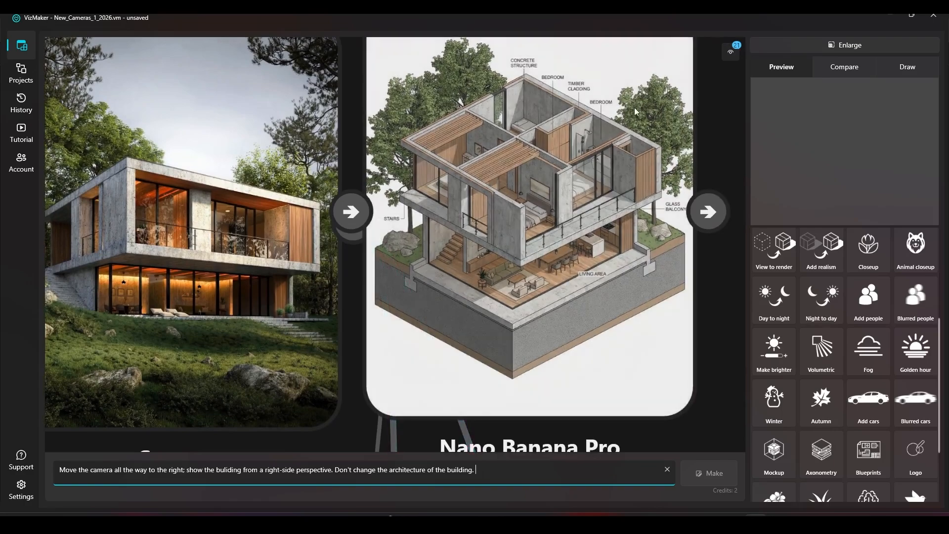
scroll(448, 194, "down", 3)
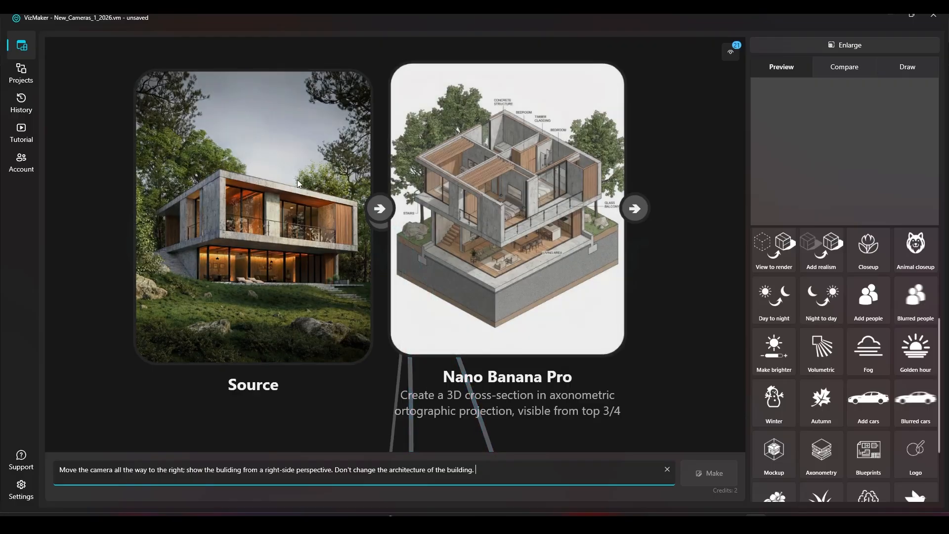
scroll(533, 196, "up", 2)
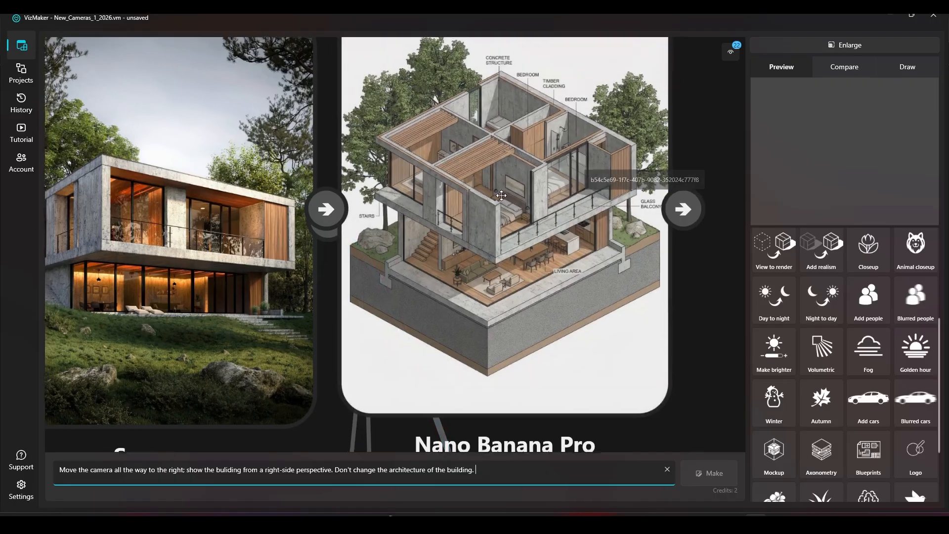
scroll(429, 220, "down", 3)
left_click_drag(497, 168, 512, 162)
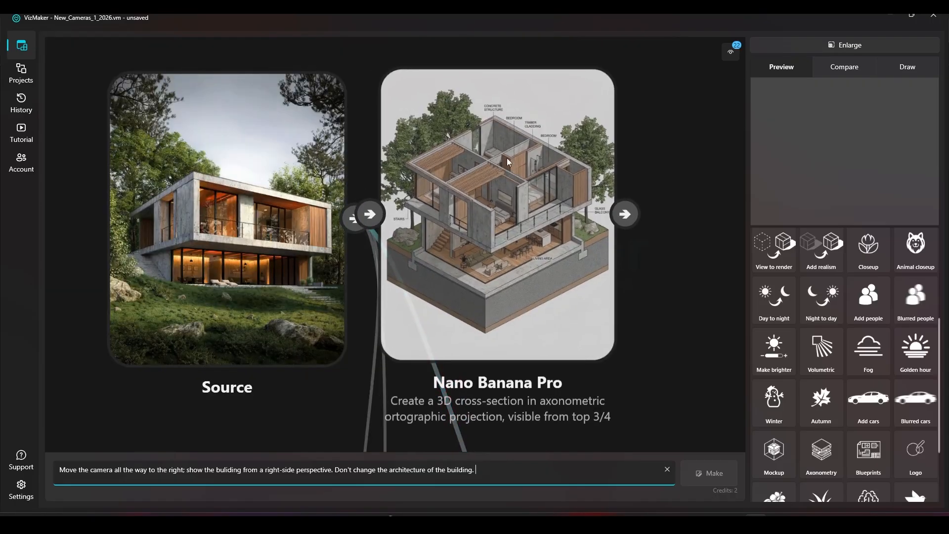
scroll(533, 170, "up", 3)
scroll(480, 186, "down", 3)
- Place the source image beside the architectural mockup close-up and compare the building's details in both
left_click_drag(476, 219, 541, 57)
scroll(485, 171, "down", 3)
left_click_drag(341, 107, 357, 375)
scroll(607, 343, "up", 5)
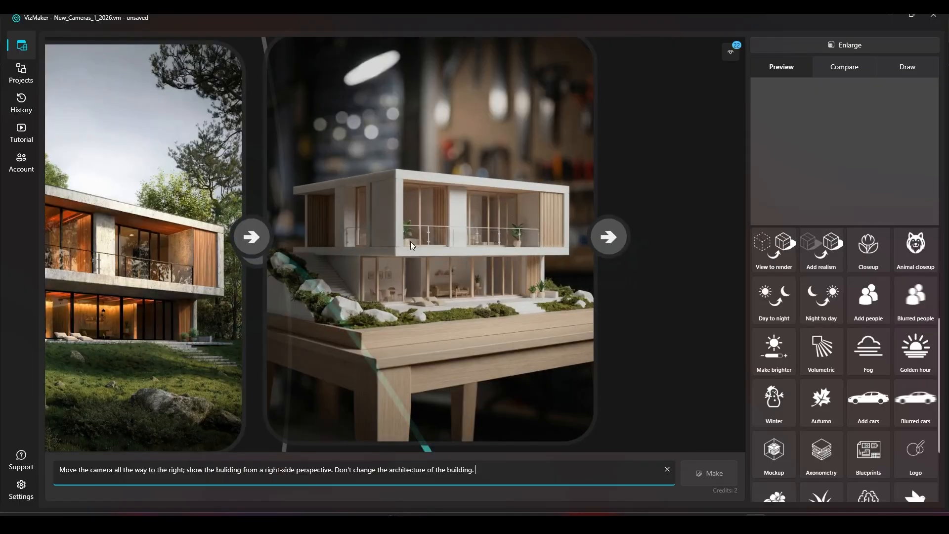
left_click_drag(410, 241, 529, 241)
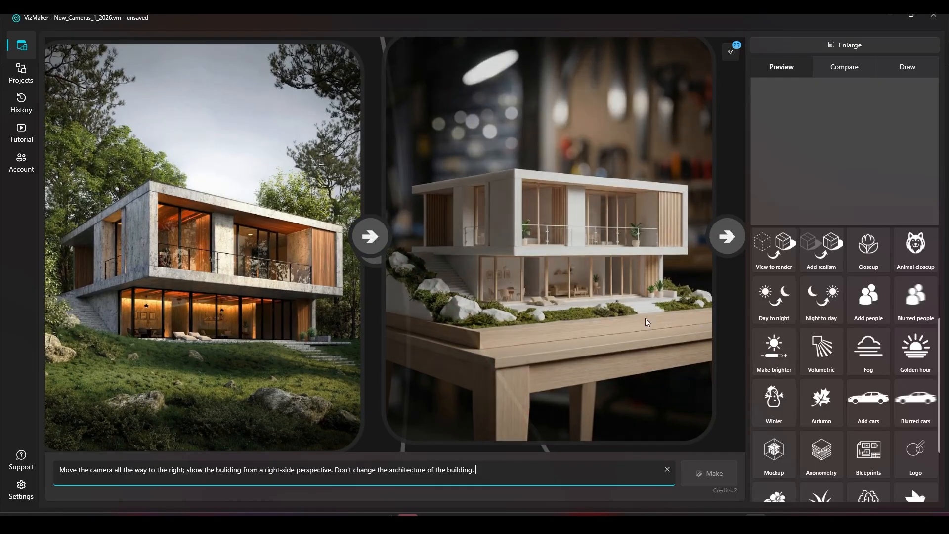
scroll(508, 296, "up", 1)
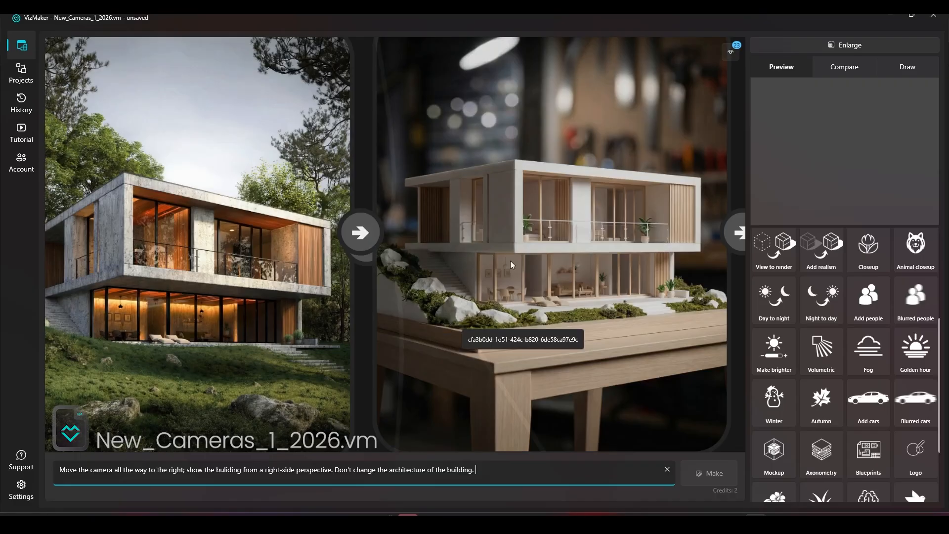
scroll(119, 272, "down", 2)
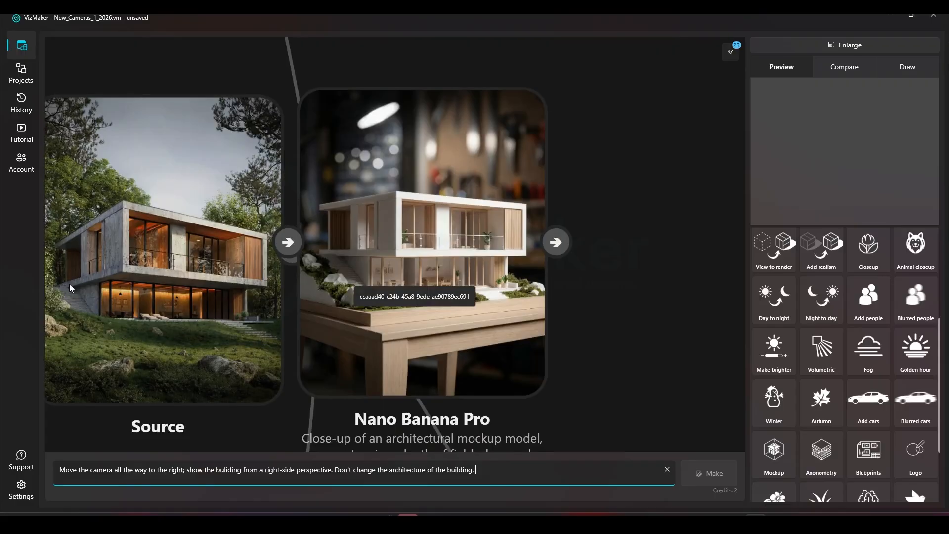
scroll(311, 260, "up", 2)
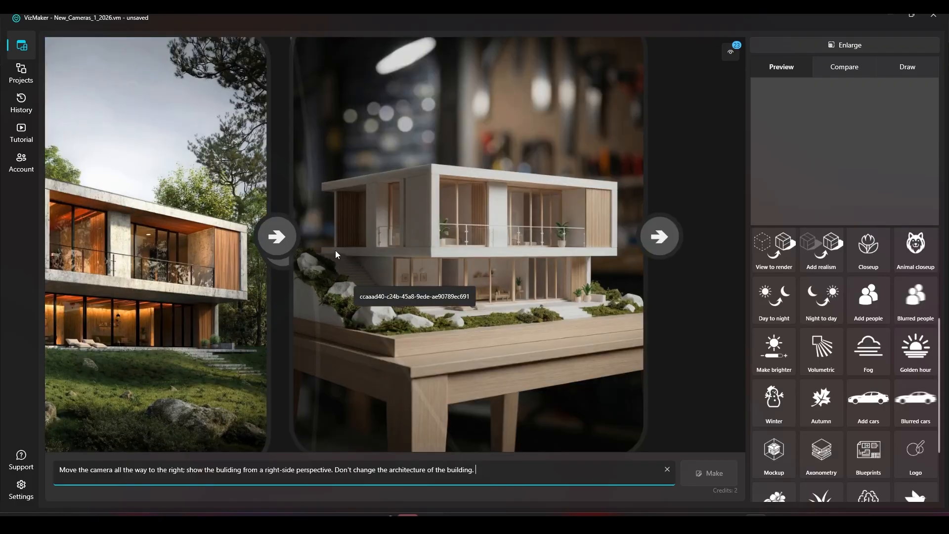
scroll(351, 255, "down", 2)
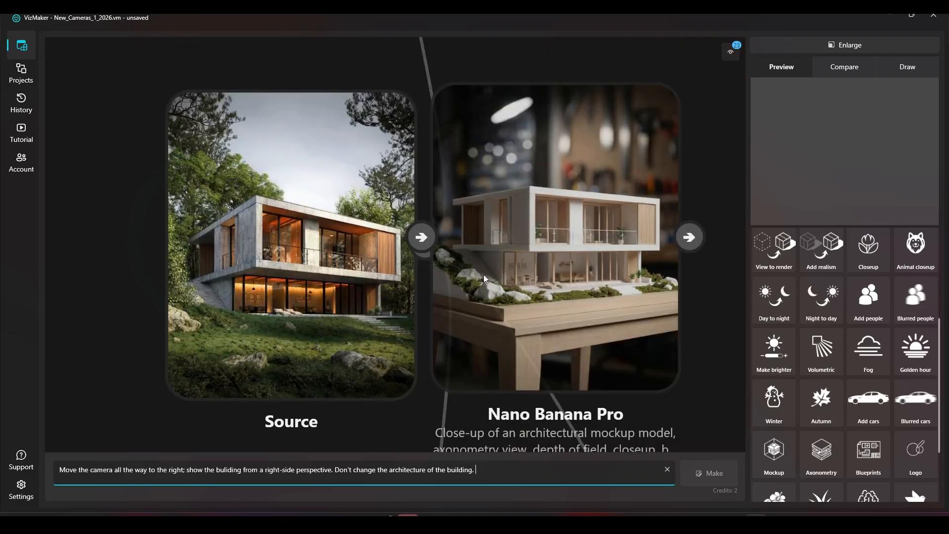
left_click_drag(521, 280, 436, 236)
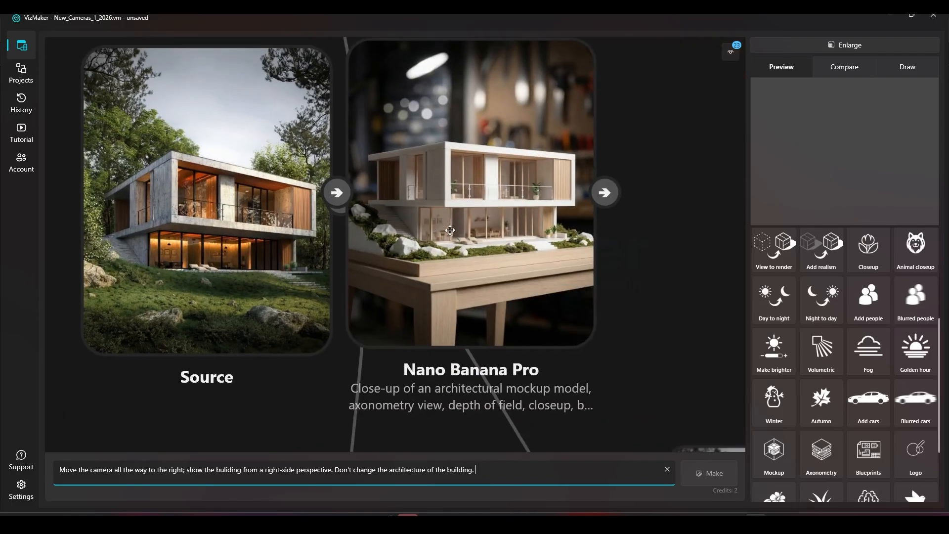
scroll(563, 203, "up", 2)
left_click_drag(497, 212, 466, 213)
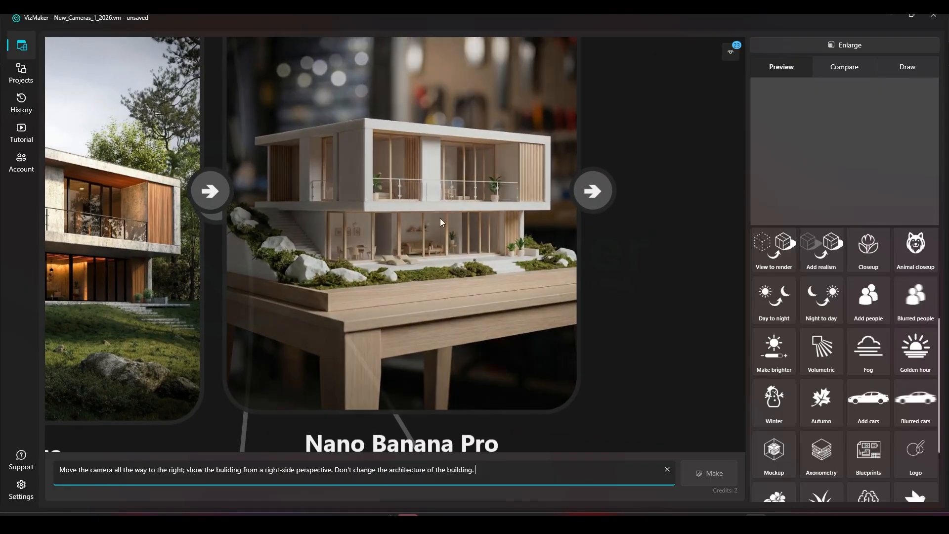
- Place the source image beside the two right-side perspective renders and examine the first render against it
scroll(440, 218, "down", 4)
scroll(416, 257, "down", 4)
left_click_drag(313, 107, 326, 272)
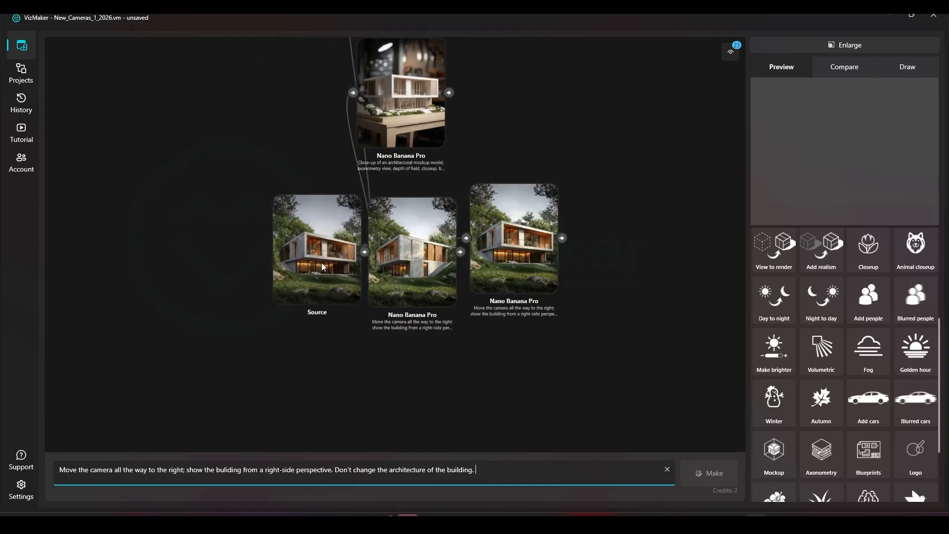
scroll(397, 295, "up", 3)
scroll(397, 295, "up", 2)
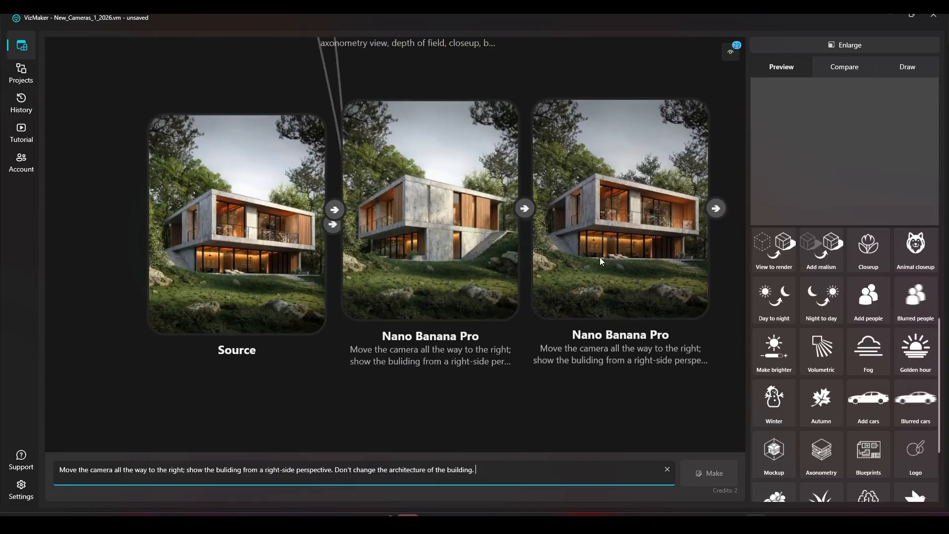
scroll(405, 234, "up", 2)
left_click(403, 233)
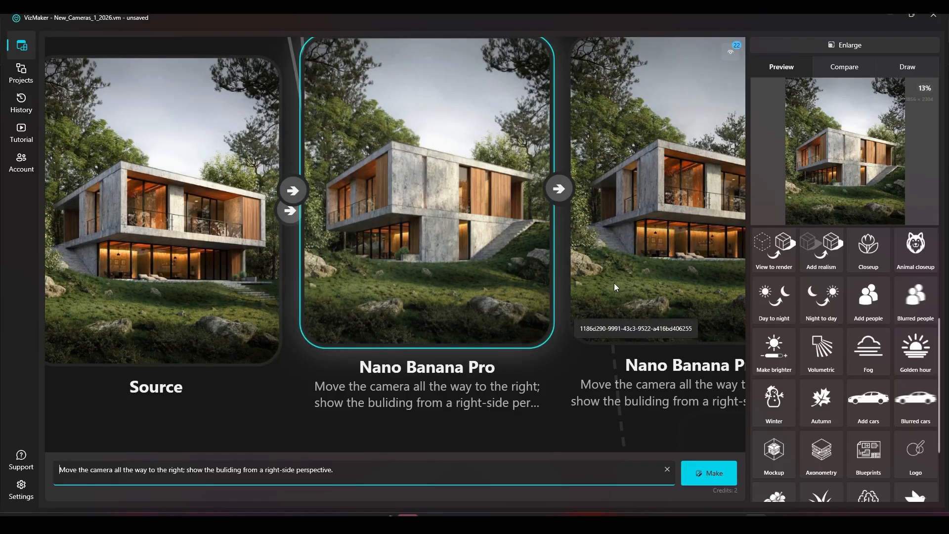
- Examine the second right-side render and the sentence "Don't change the architecture of the building." in its prompt
scroll(396, 243, "down", 3)
left_click_drag(601, 219, 391, 191)
scroll(399, 193, "up", 4)
left_click(399, 194)
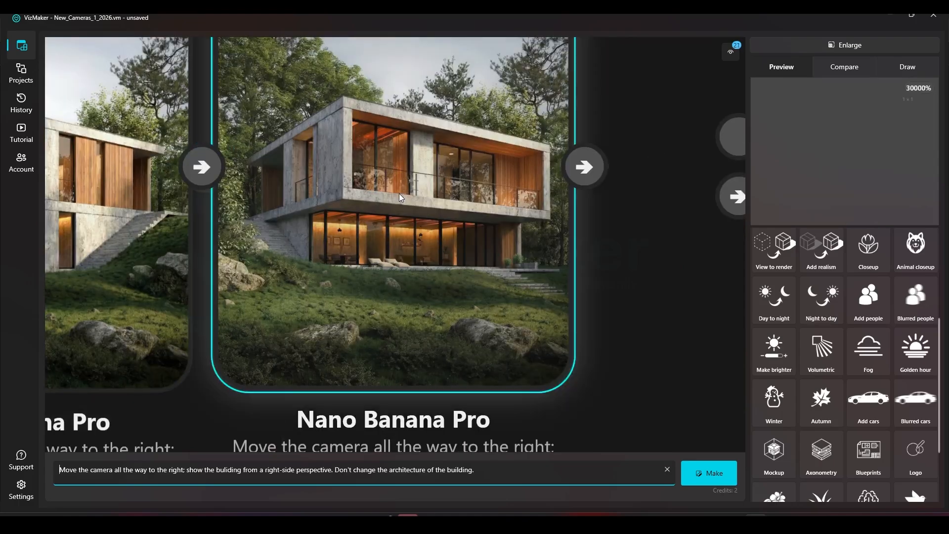
scroll(399, 194, "down", 4)
scroll(400, 193, "up", 4)
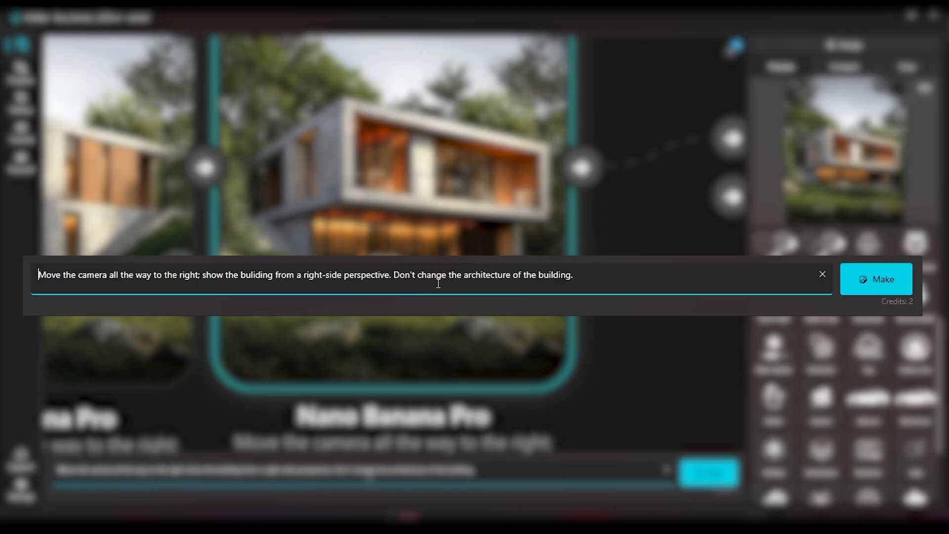
left_click_drag(335, 470, 504, 464)
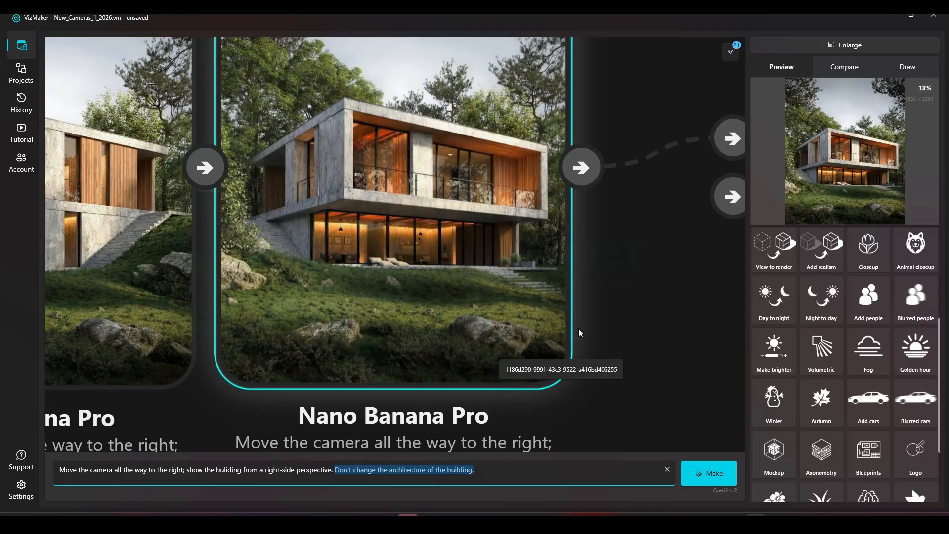
left_click(584, 327)
- Delete the right-side render made with the "Don't change the architecture of the building." prompt
scroll(515, 312, "down", 2)
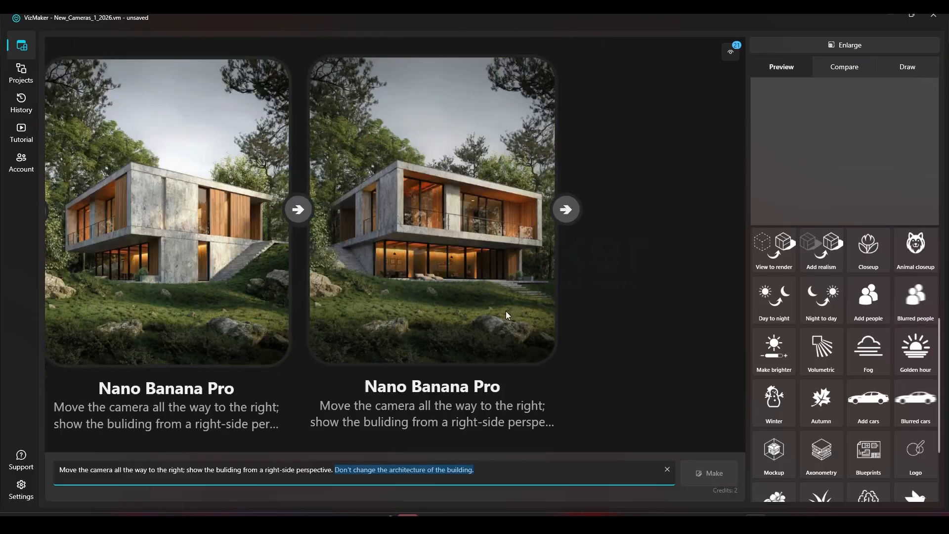
left_click(392, 295)
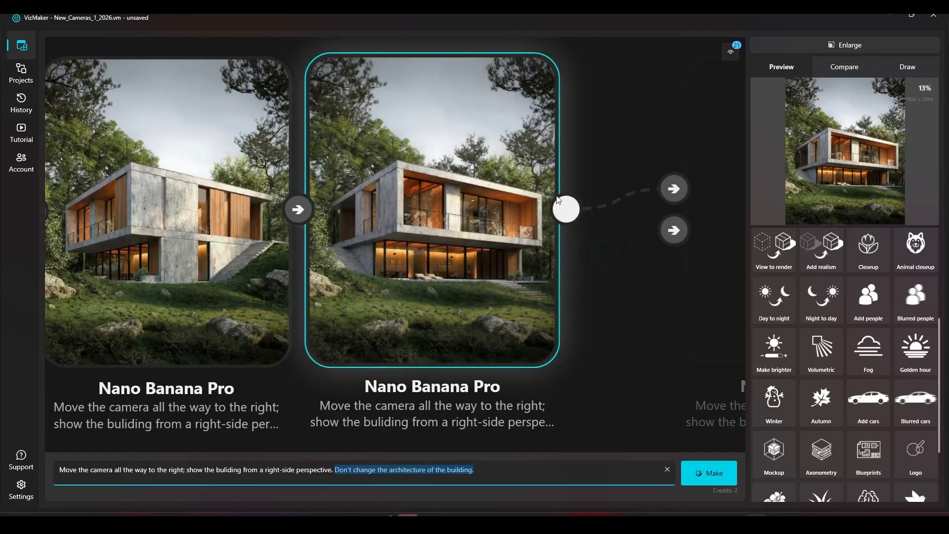
key("Delete")
- Reuse the prompt "Show this space from top" from the earlier top-view node
scroll(553, 168, "down", 5)
left_click_drag(519, 201, 277, 259)
scroll(519, 229, "down", 3)
left_click_drag(519, 228, 188, 218)
scroll(494, 312, "up", 6)
left_click(429, 298)
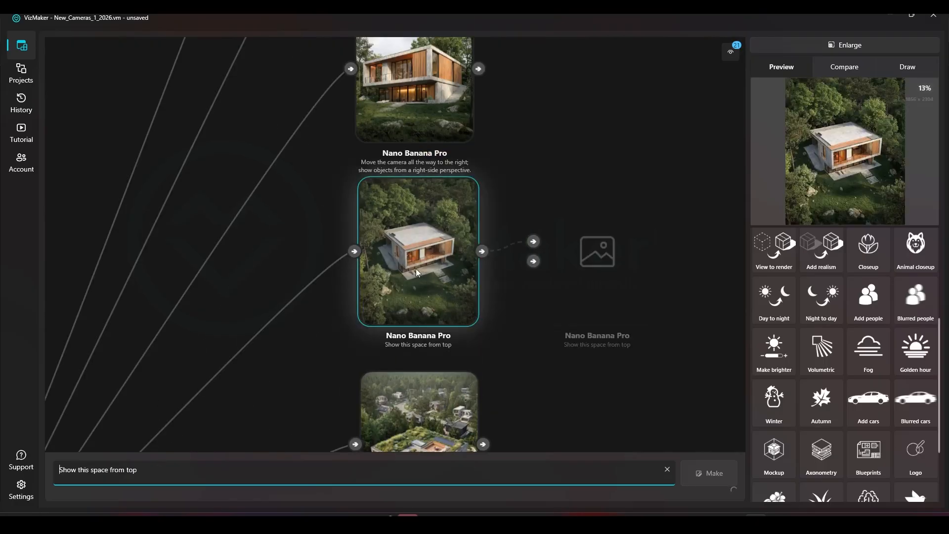
- Select the newer source image and generate its top view with the prompt "Show this space from top"
scroll(284, 246, "down", 2)
left_click_drag(284, 246, 434, 184)
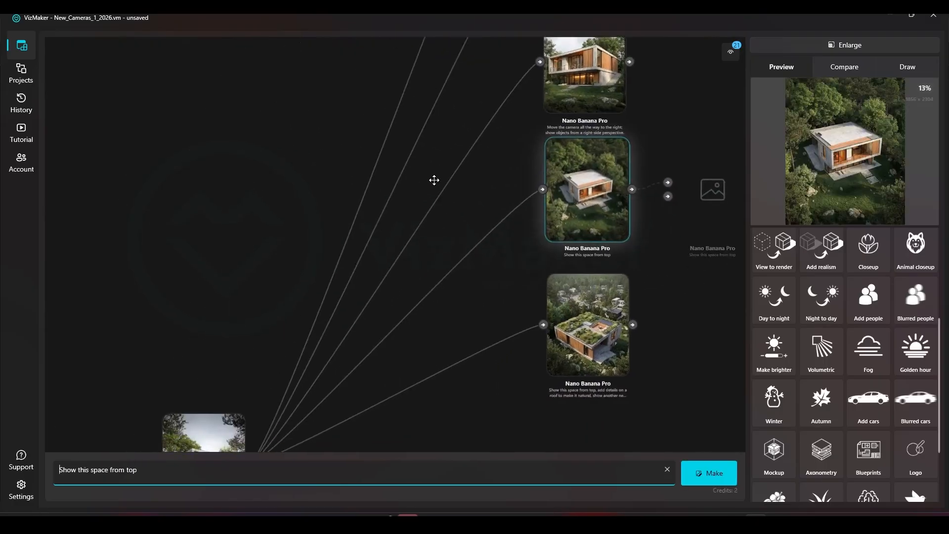
left_click_drag(59, 213, 441, 233)
left_click(441, 234)
left_click_drag(139, 154, 113, 157)
left_click(114, 160)
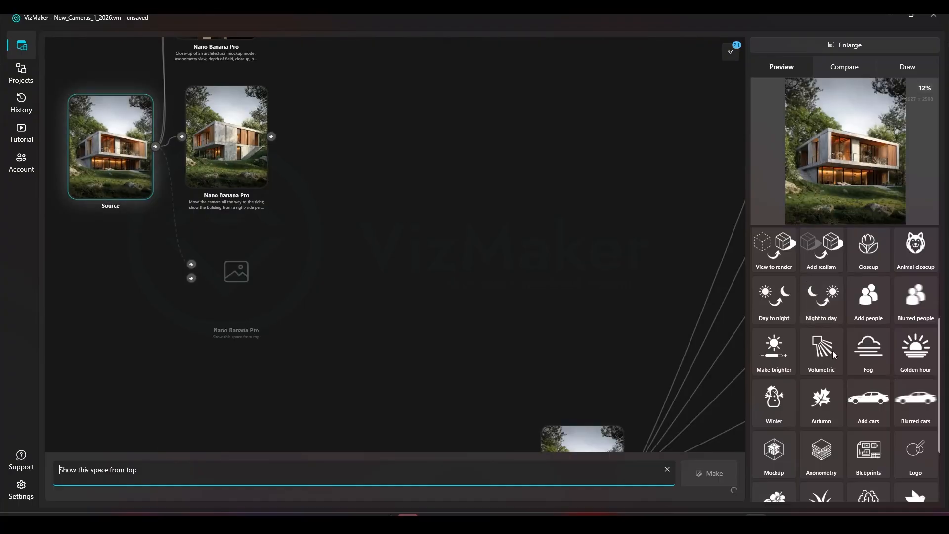
scroll(843, 364, "down", 2)
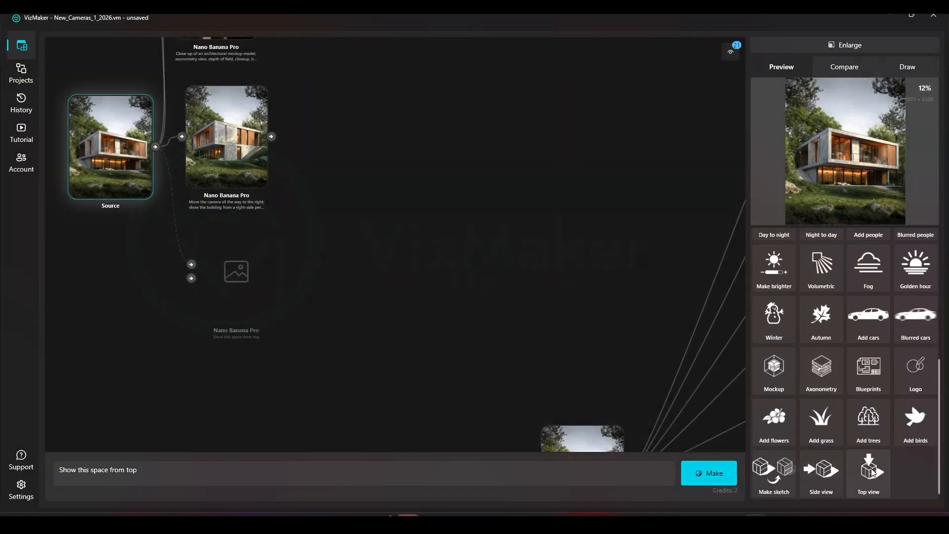
left_click(708, 474)
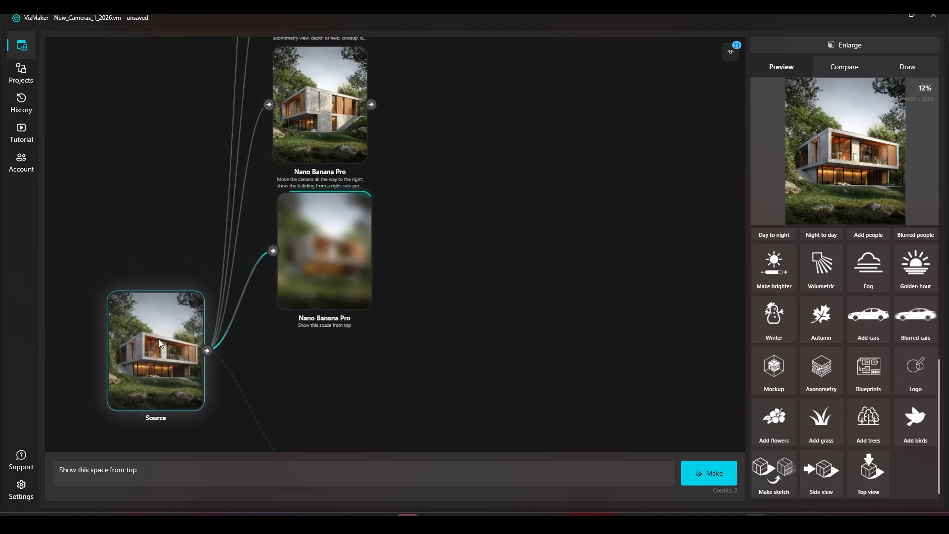
- Set the plain "Show this space from top" render as comparison A and the detailed bird-view render as B, and enlarge the comparison
scroll(394, 184, "down", 5)
scroll(338, 212, "up", 2)
left_click_drag(363, 139, 290, 100)
left_click_drag(308, 138, 333, 142)
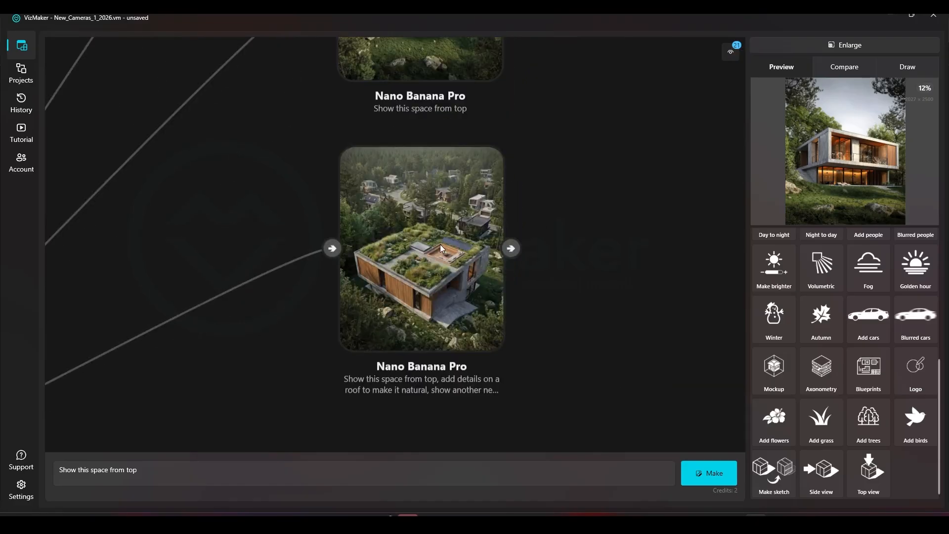
left_click(440, 244)
right_click(388, 110)
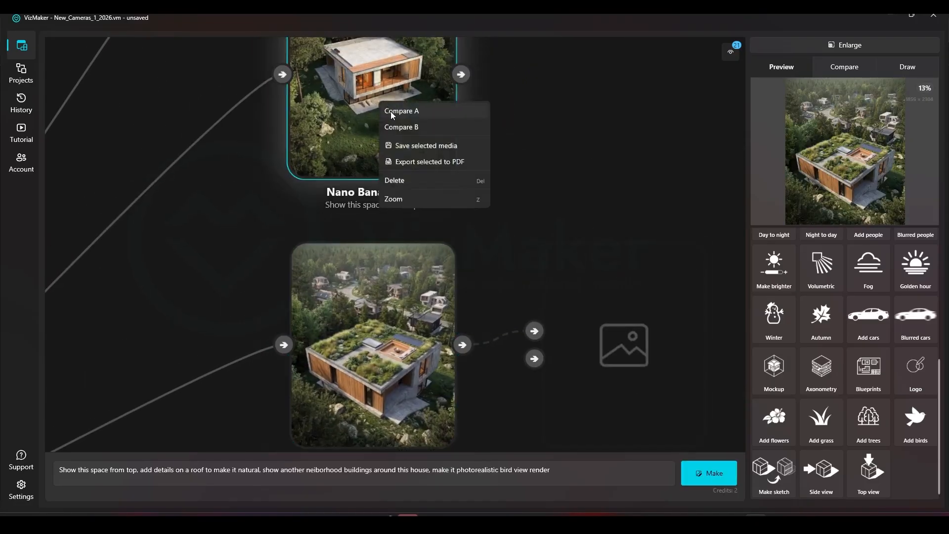
left_click(395, 127)
right_click(405, 281)
left_click(408, 297)
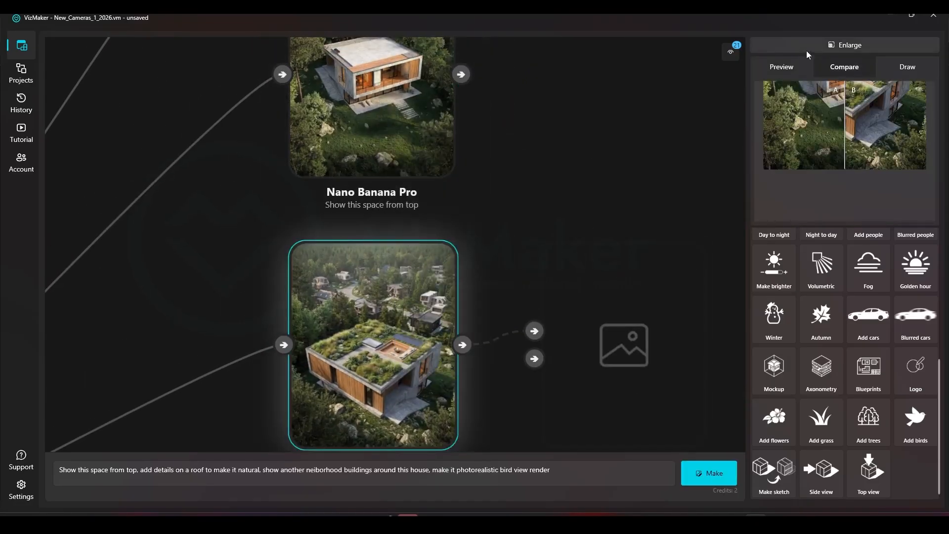
left_click(806, 48)
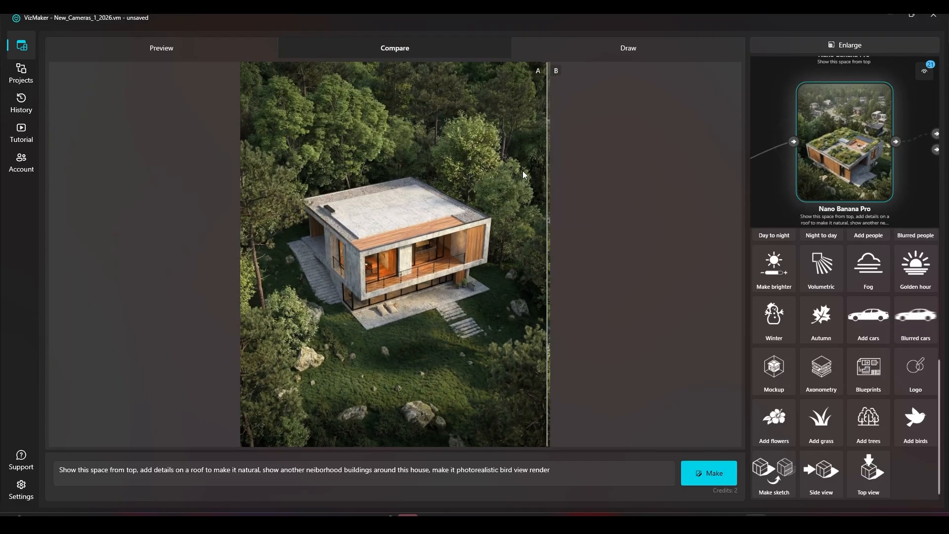
- Sweep the comparison divider back and forth to examine the roof and surroundings in both top-view renders
left_click_drag(545, 189, 215, 292)
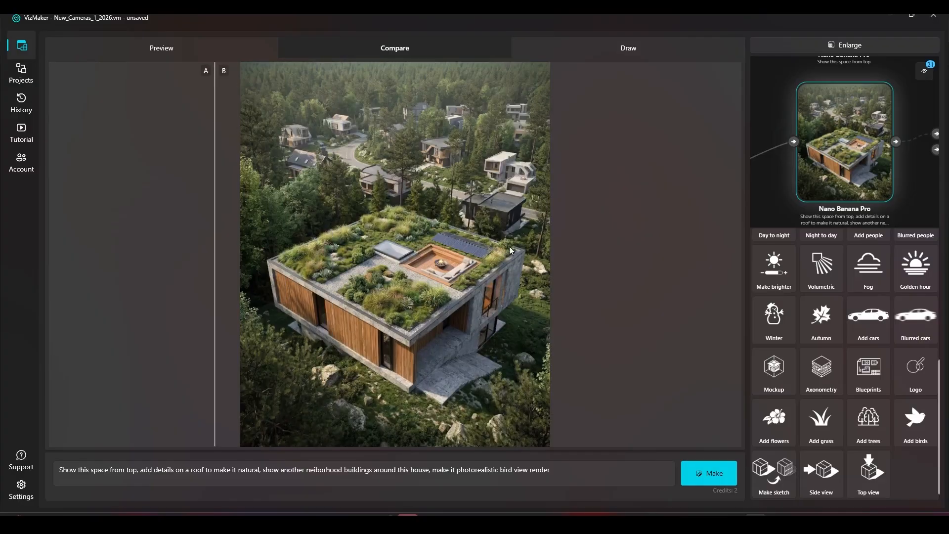
left_click_drag(372, 137, 577, 192)
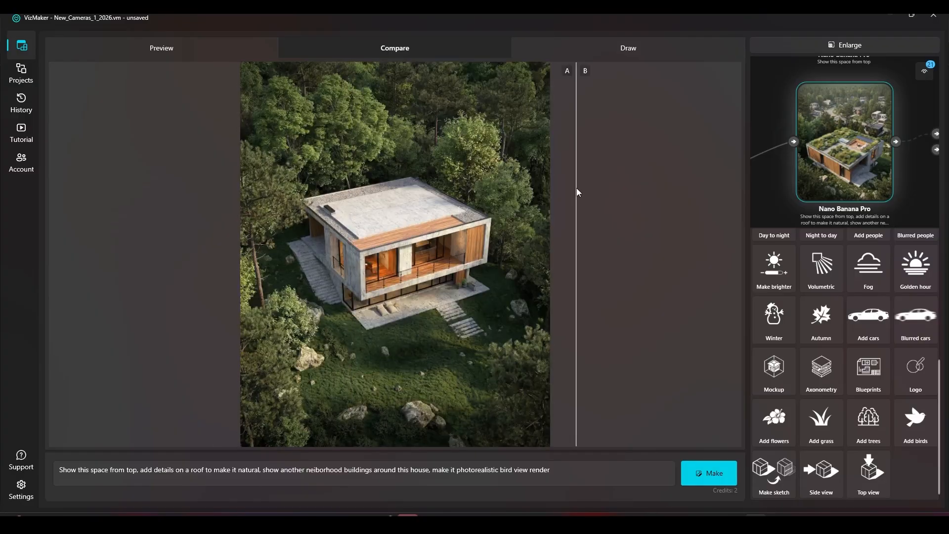
left_click_drag(533, 218, 225, 266)
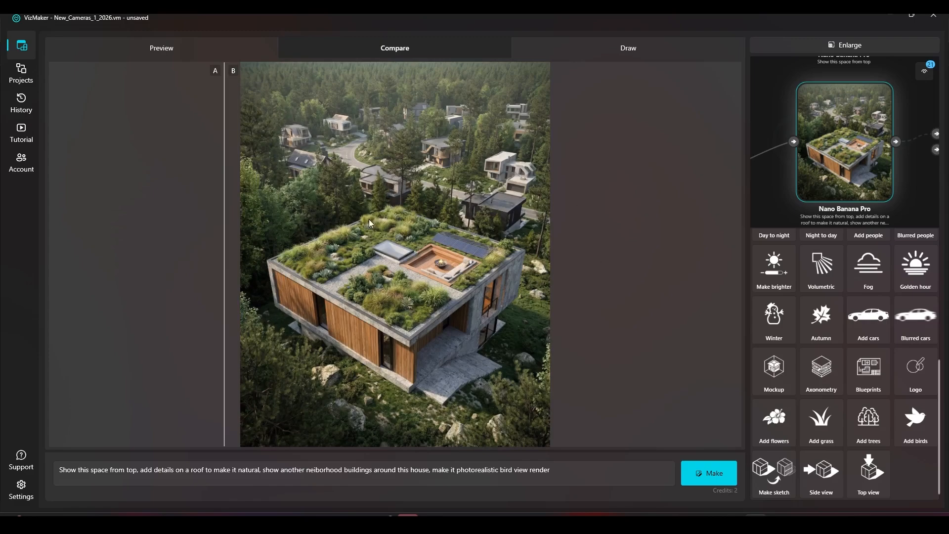
left_click_drag(372, 259, 242, 305)
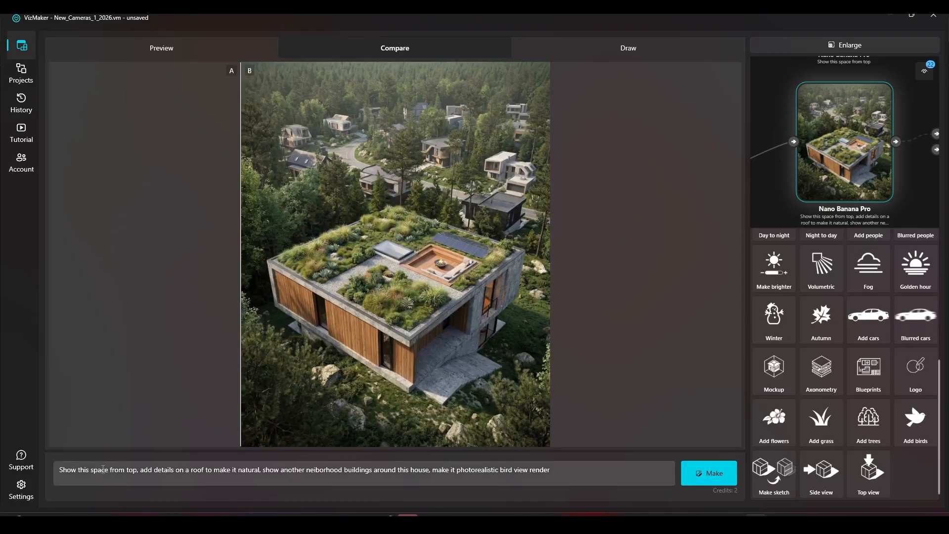
- Examine the detailed bird-view prompt's phrases about the top view, roof details and neighbouring buildings
left_click_drag(136, 474, 58, 473)
left_click(164, 473)
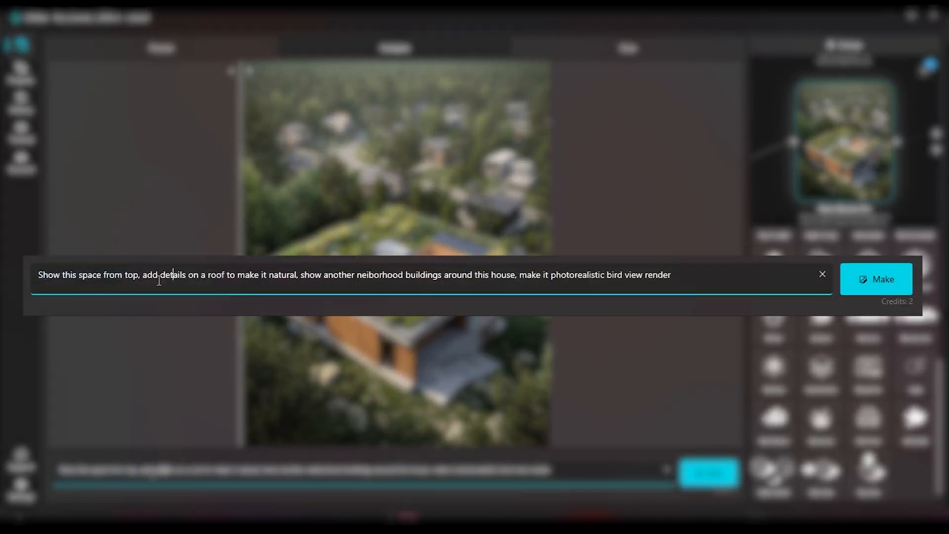
left_click_drag(141, 470, 262, 470)
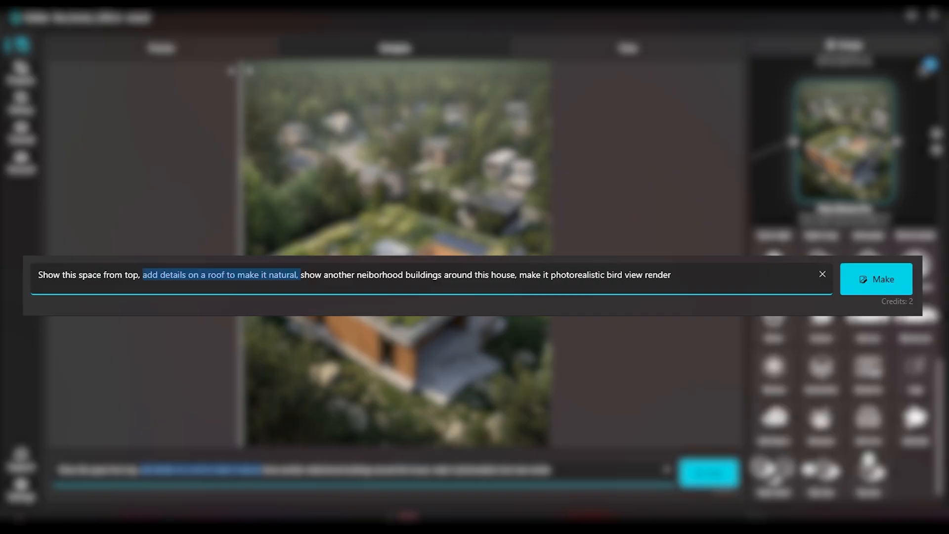
left_click(322, 275)
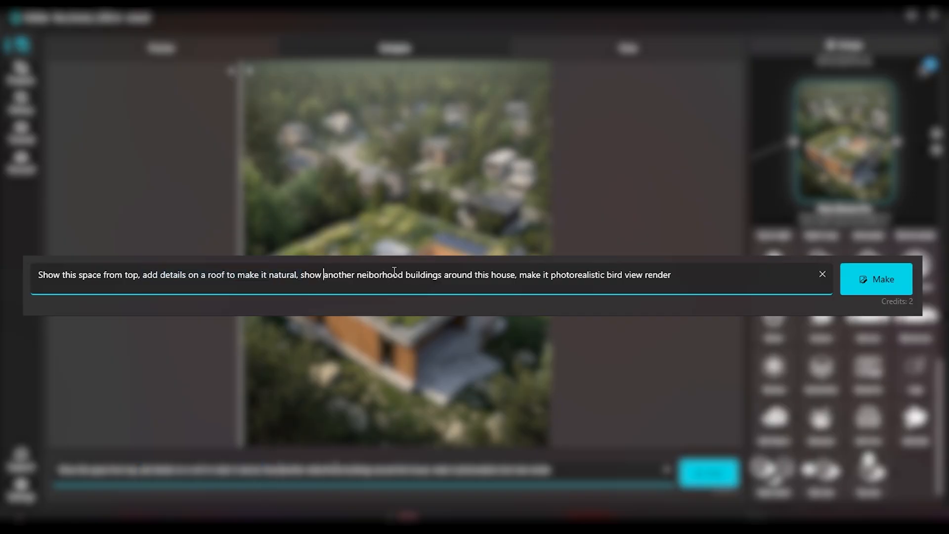
left_click_drag(404, 277, 519, 270)
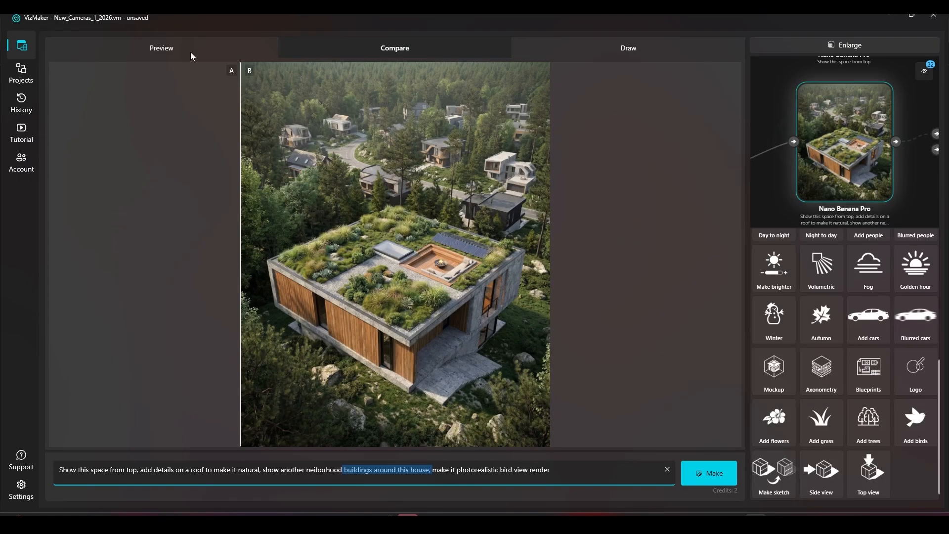
- Copy the entire detailed bird-view prompt and reuse it for the newer source image
left_click_drag(582, 470, 197, 266)
key("ctrl+c")
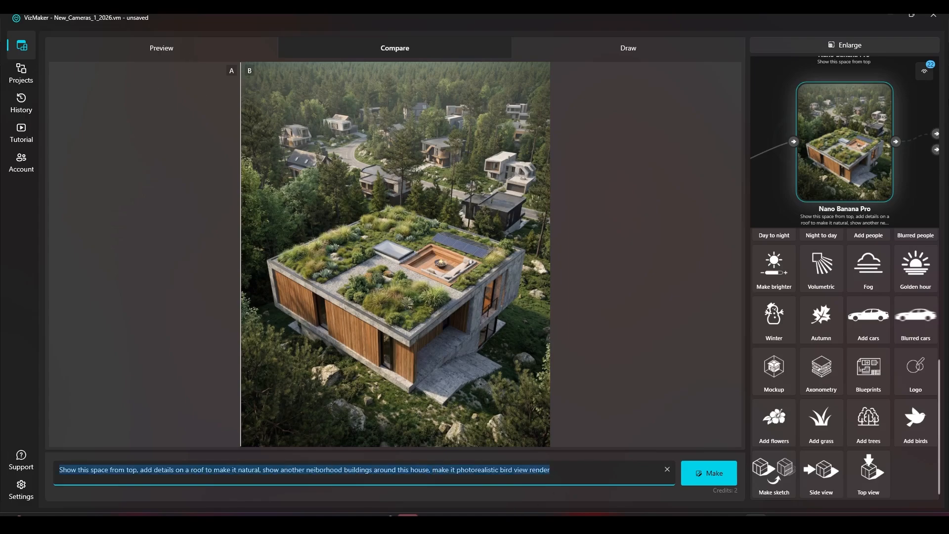
left_click(850, 46)
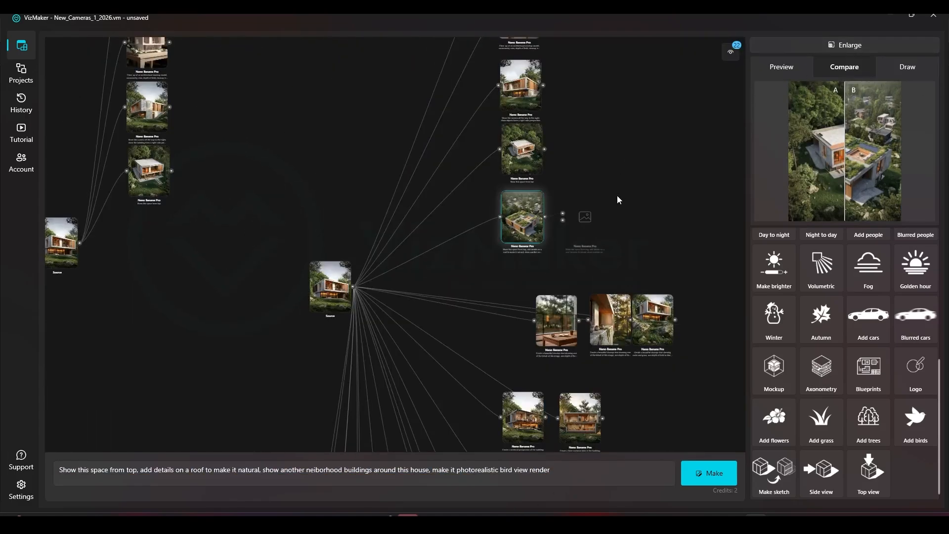
left_click_drag(180, 263, 479, 248)
scroll(450, 234, "up", 5)
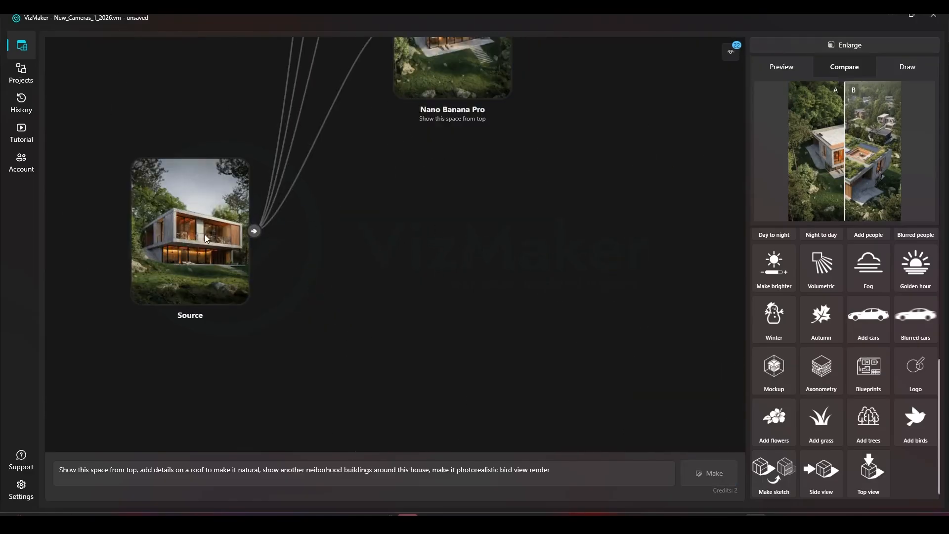
left_click(220, 172)
left_click(561, 473)
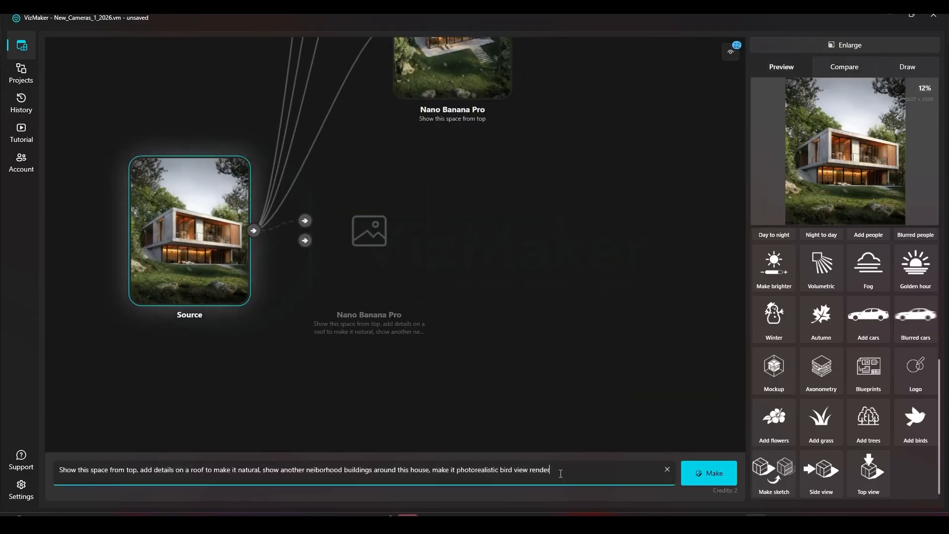
left_click_drag(550, 471, 59, 474)
key("ctrl+v")
key("ctrl+a")
key("ctrl+v")
- Replace the word "natural" with "typical" in the prompt's roof-details phrase
left_click_drag(77, 473, 249, 469)
double_click(244, 470)
type("typ")
type("ic")
type("al")
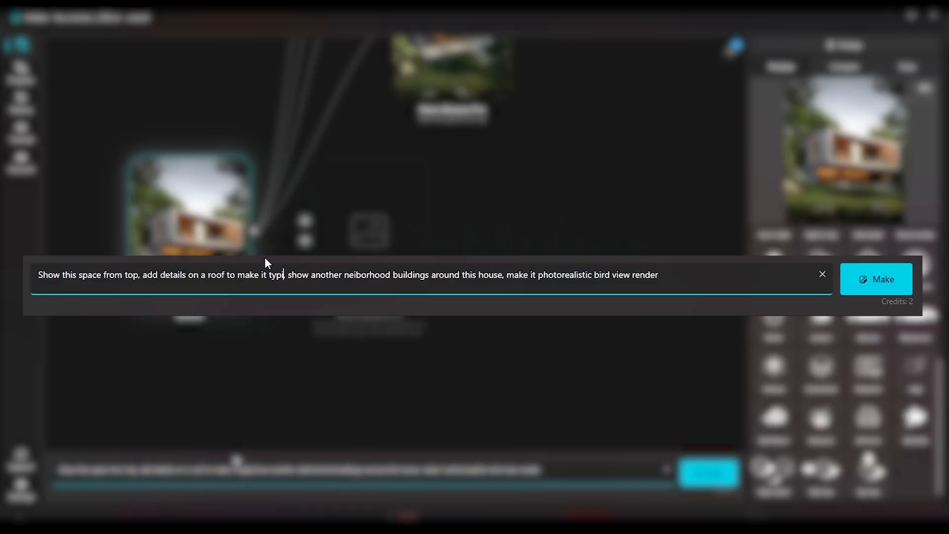
key("Delete")
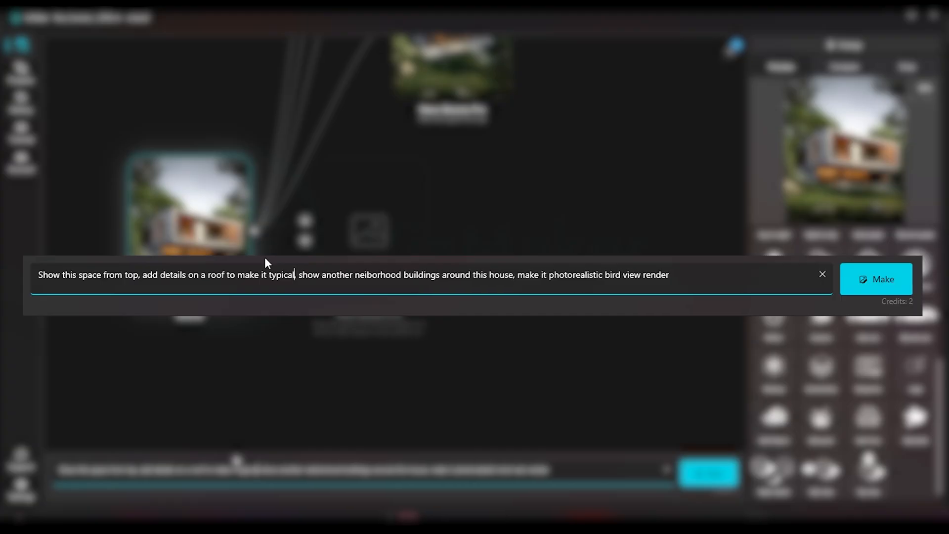
- Add "in a similar style" after "around this house" in the prompt and generate the bird-view render
left_click(516, 276)
type("i")
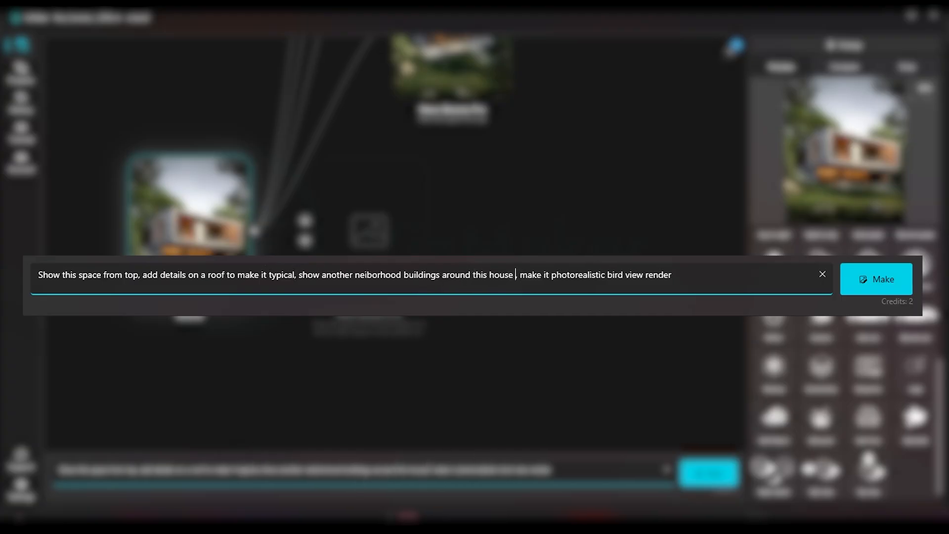
type("n a simil")
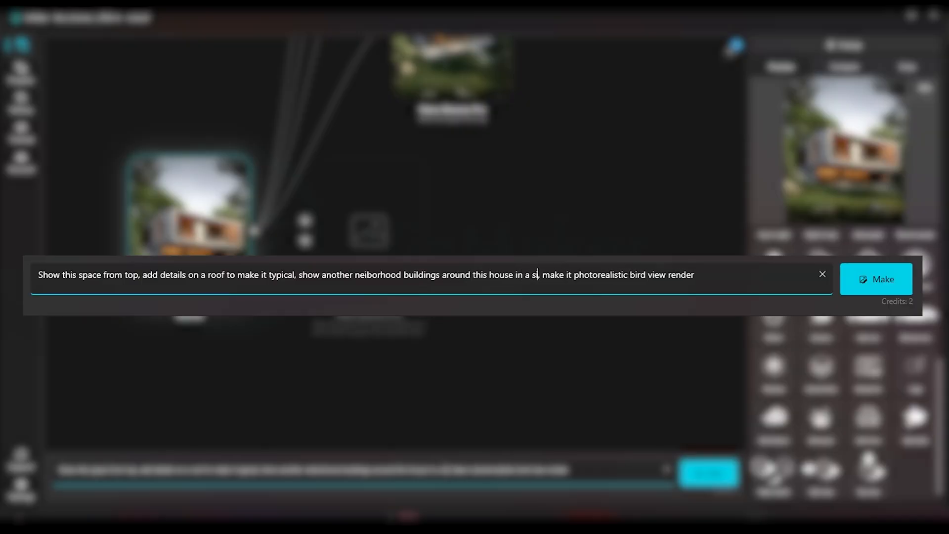
type("ar style")
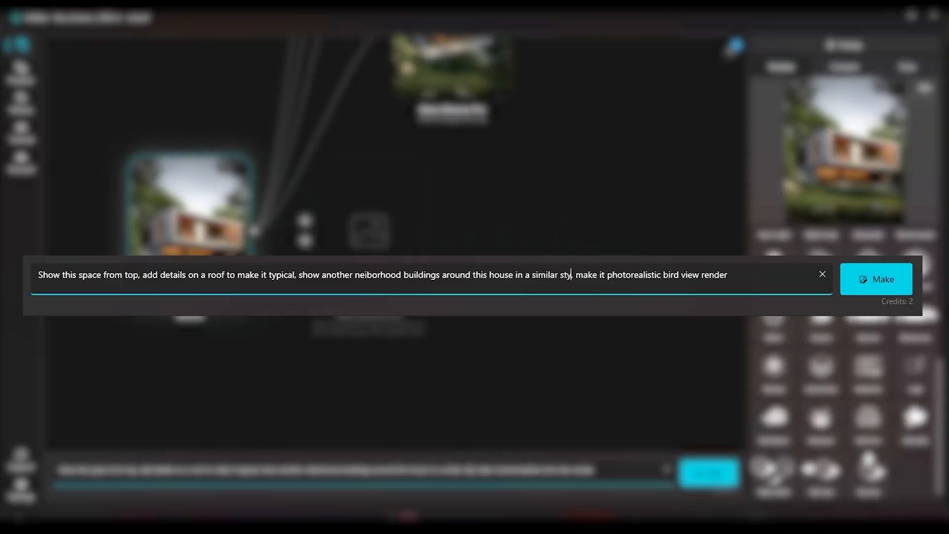
left_click(879, 277)
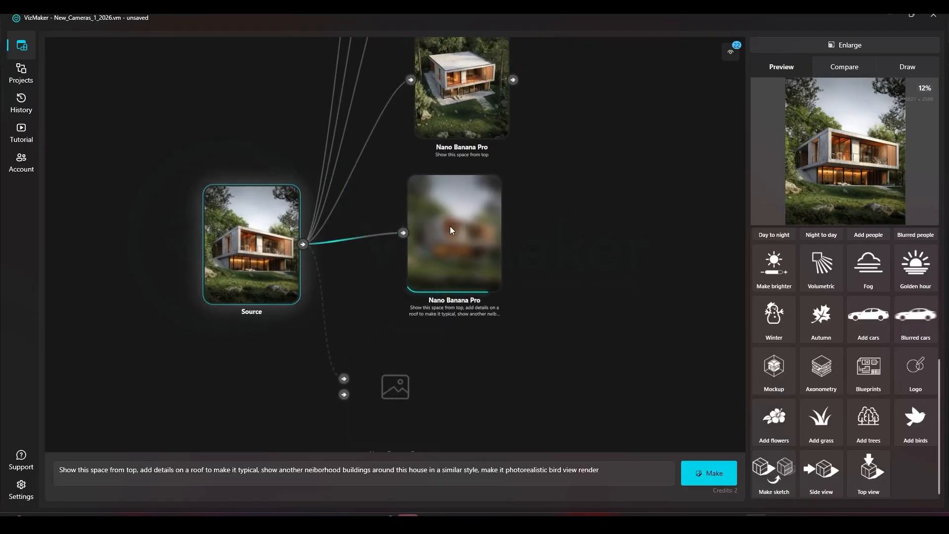
- Select the newer source image and load the Closeup prompt preset for it
scroll(469, 198, "down", 3)
left_click_drag(567, 186, 547, 150)
scroll(547, 149, "down", 3)
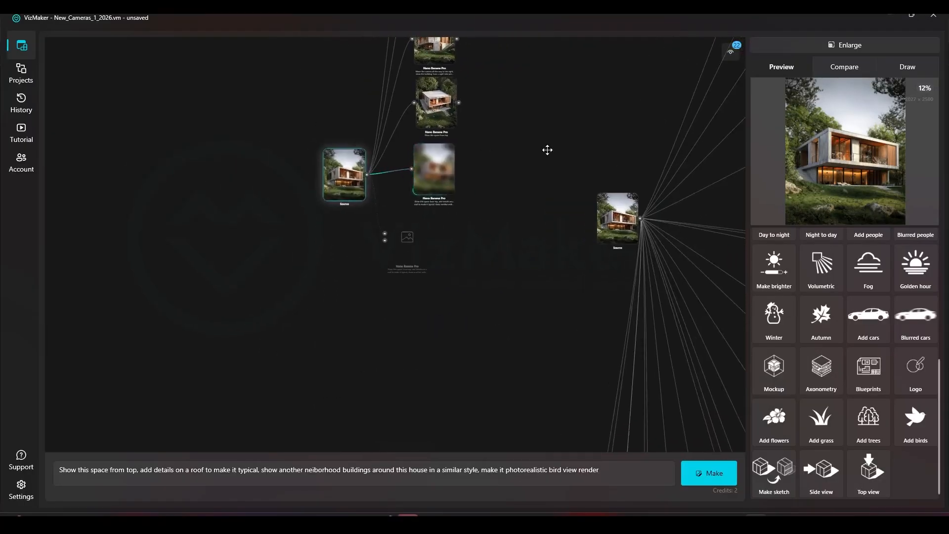
scroll(406, 183, "up", 4)
left_click_drag(278, 185, 232, 288)
scroll(289, 338, "up", 5)
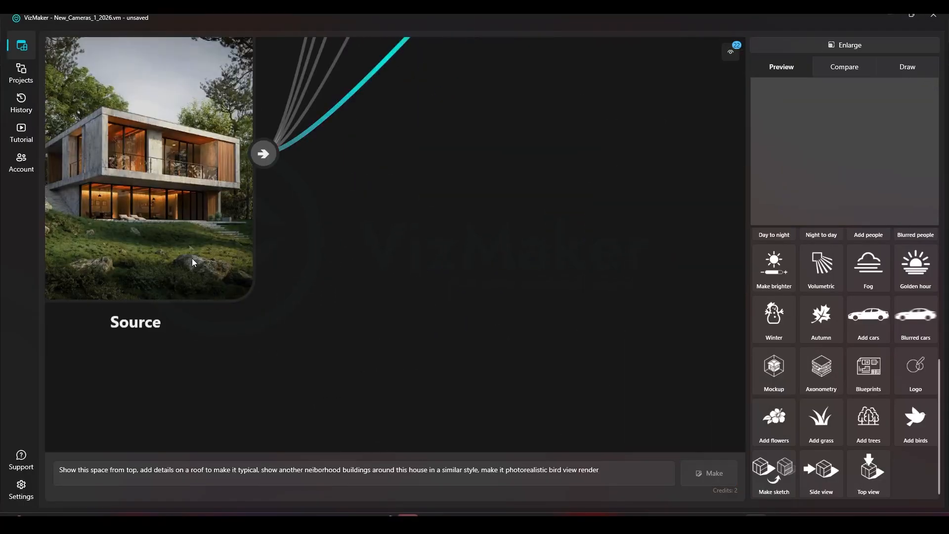
left_click(191, 256)
left_click_drag(179, 191, 332, 281)
scroll(332, 279, "up", 2)
scroll(354, 252, "down", 2)
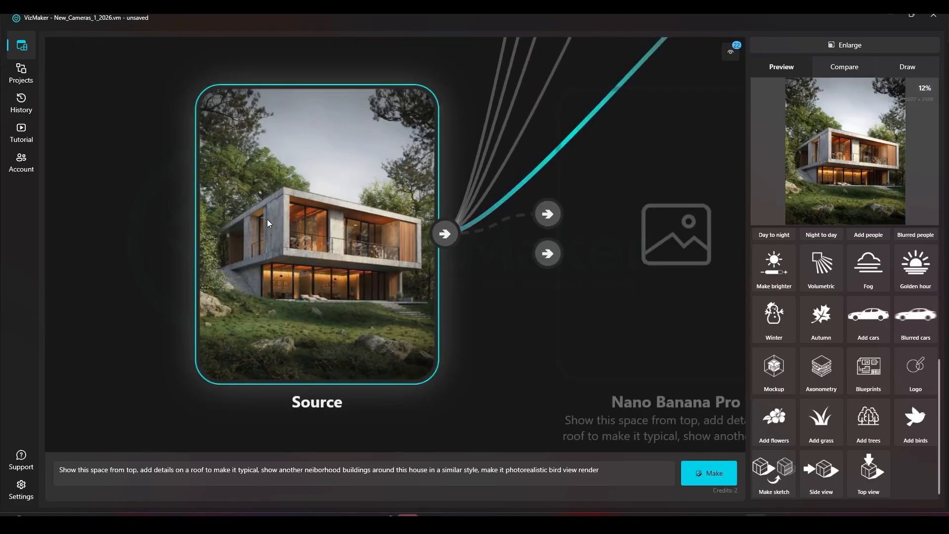
scroll(897, 335, "up", 5)
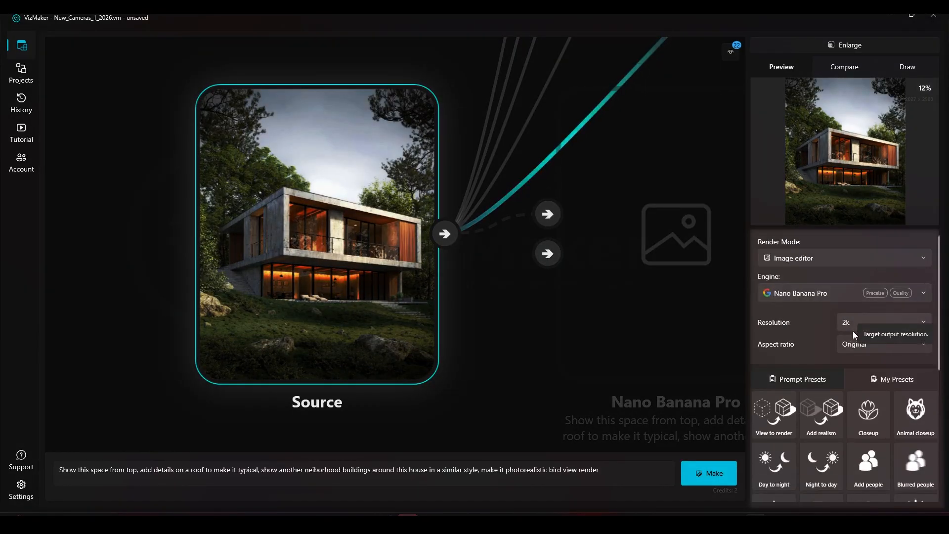
scroll(870, 371, "down", 1)
left_click(877, 387)
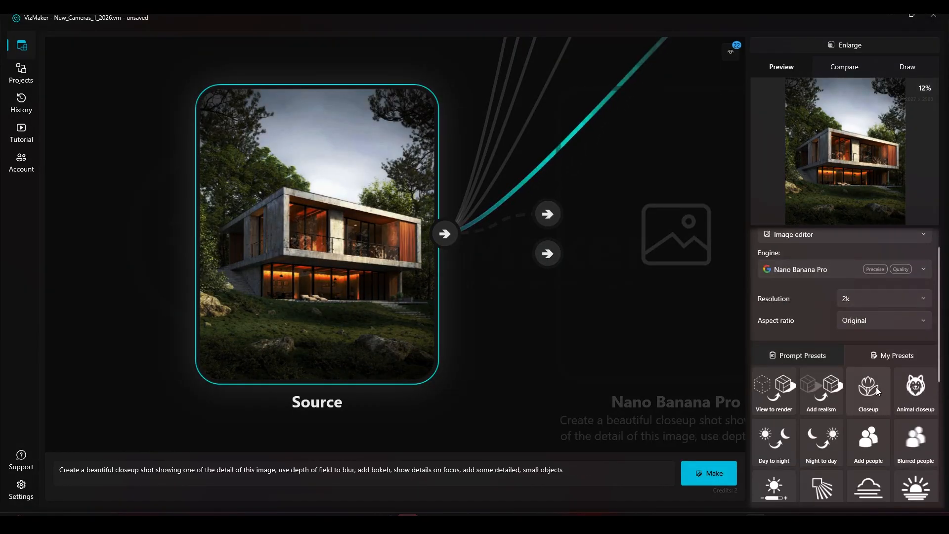
- Check the aspect ratio options, keep Original, and generate a closeup render from the source image
left_click(851, 320)
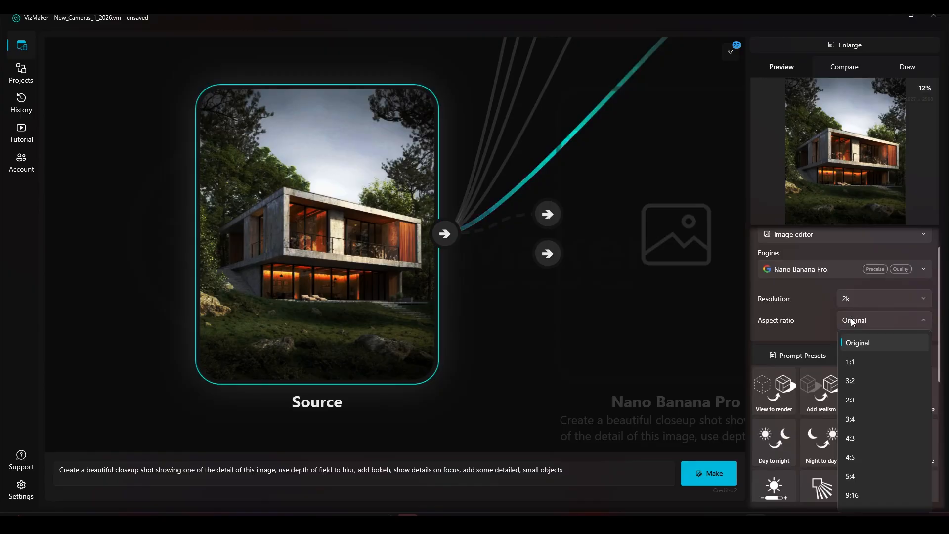
left_click(867, 321)
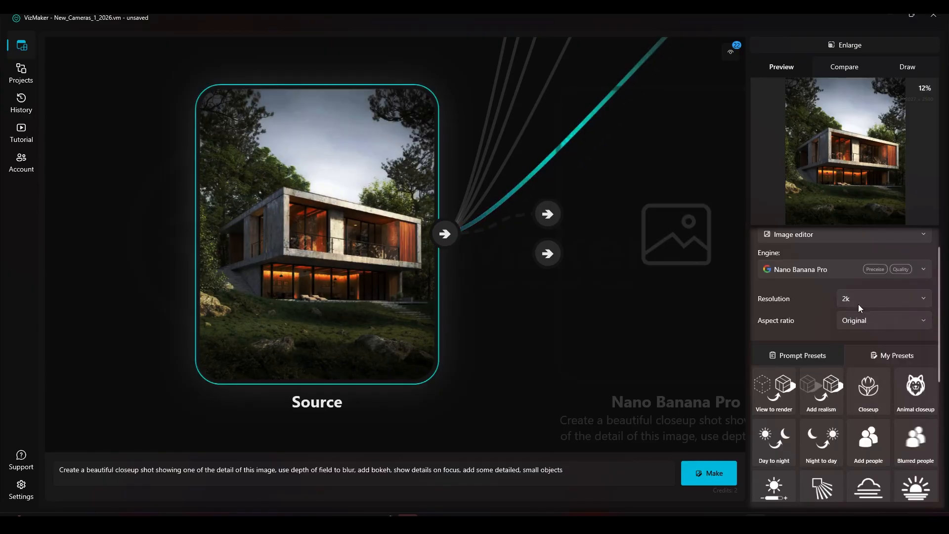
left_click(725, 475)
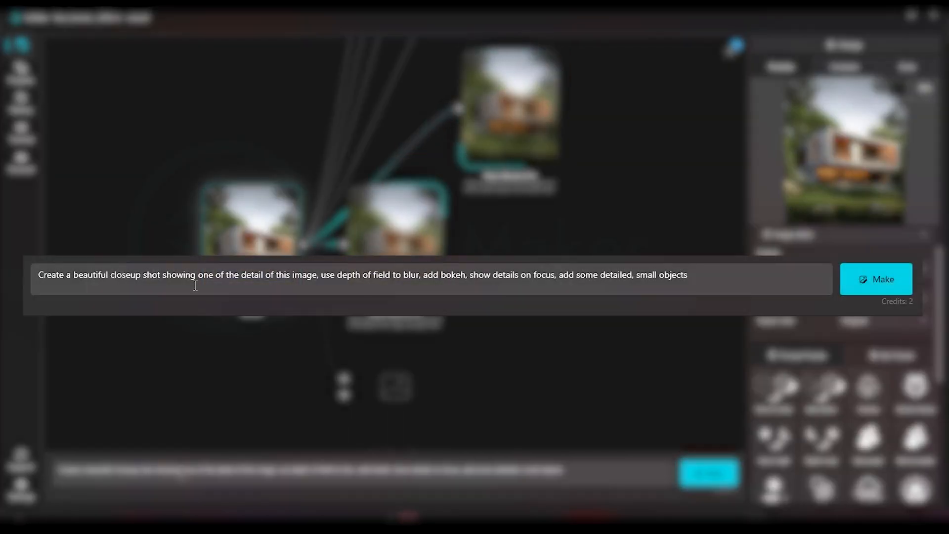
- Review the phrase "one of the detail of this image" and generate more closeup variations with the same prompt
left_click_drag(198, 277, 242, 279)
left_click_drag(299, 272, 317, 274)
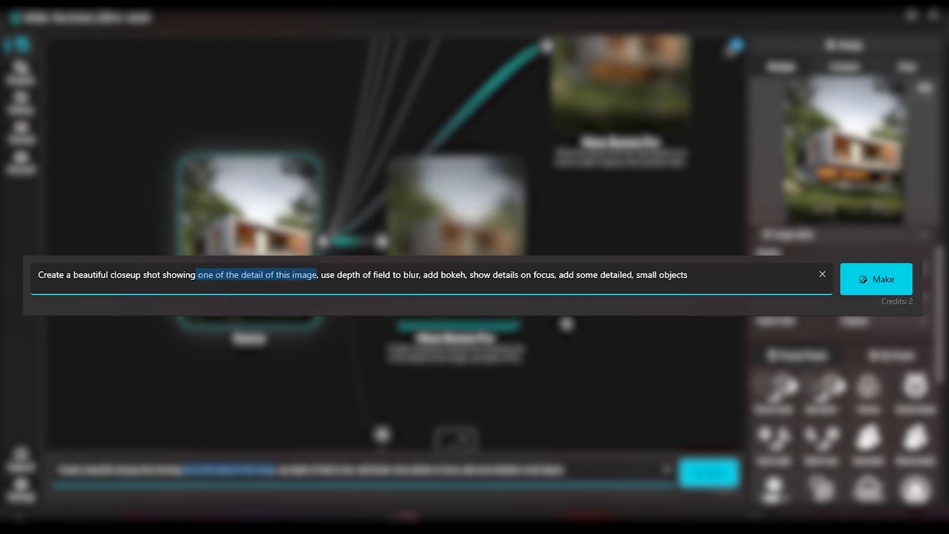
left_click(895, 289)
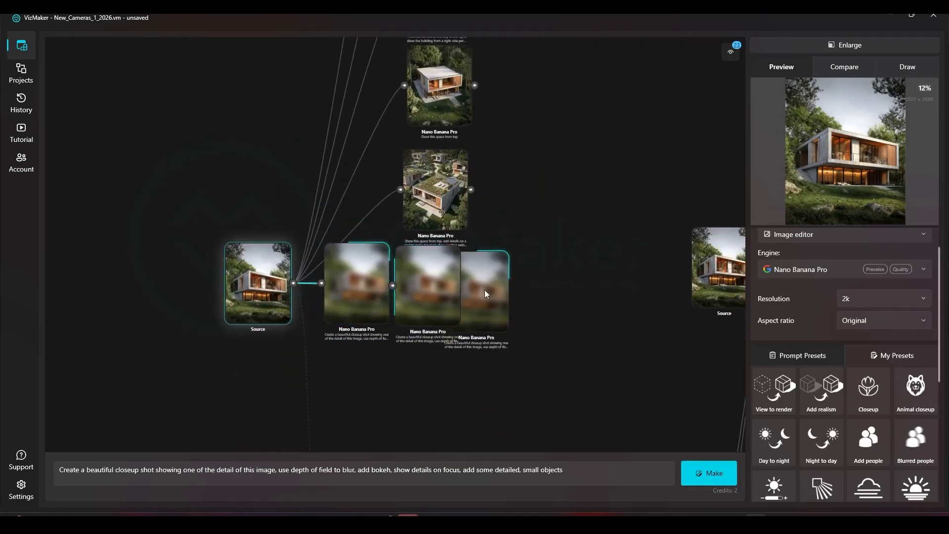
- Change the closeup prompt's subject from "detail of this image" to "rocks of this image"
scroll(288, 295, "up", 6)
left_click_drag(287, 291, 346, 266)
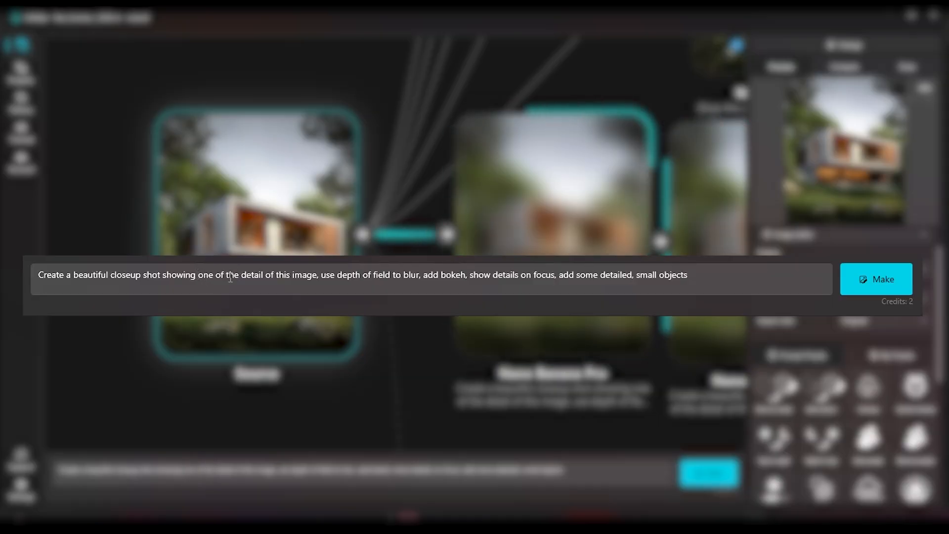
left_click_drag(217, 470, 253, 470)
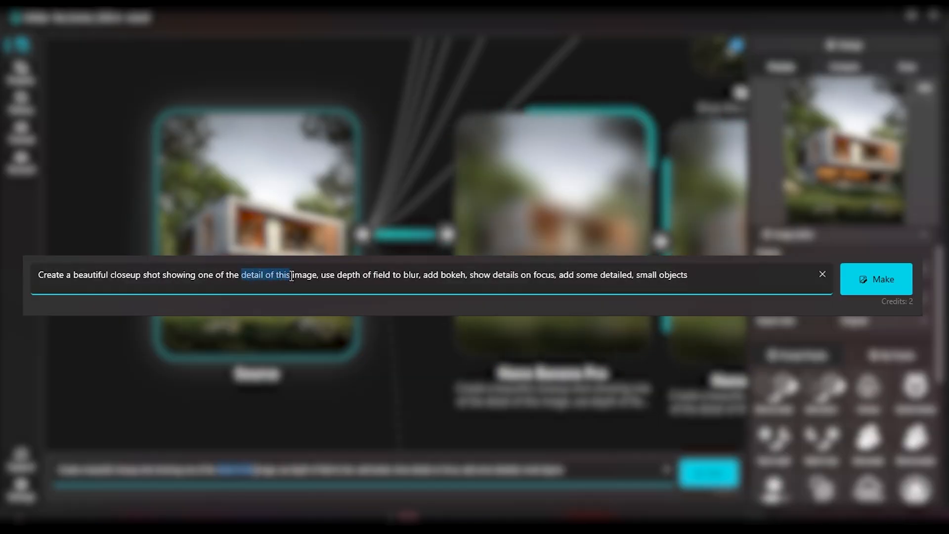
type("stones")
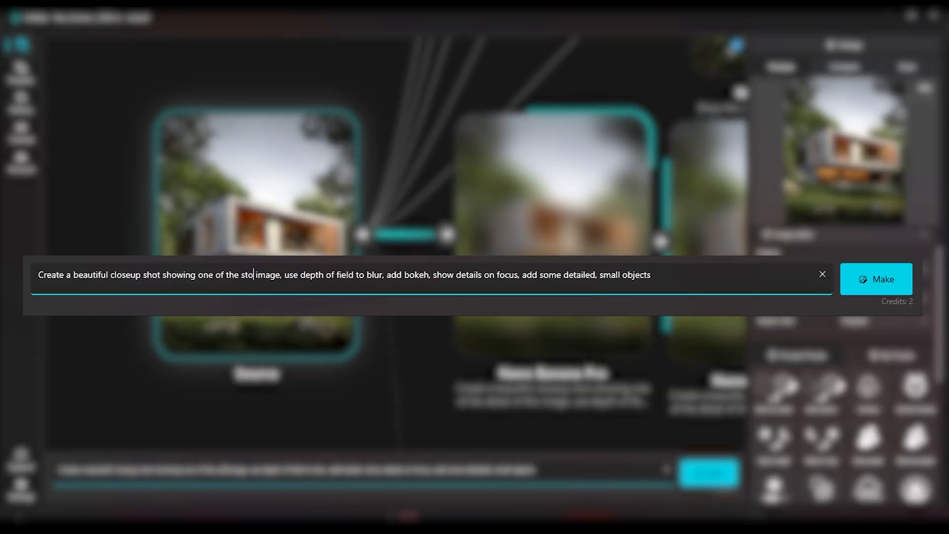
key("BackSpace")
key("BackSpace")
key("BackSpace")
key("BackSpace")
key("BackSpace")
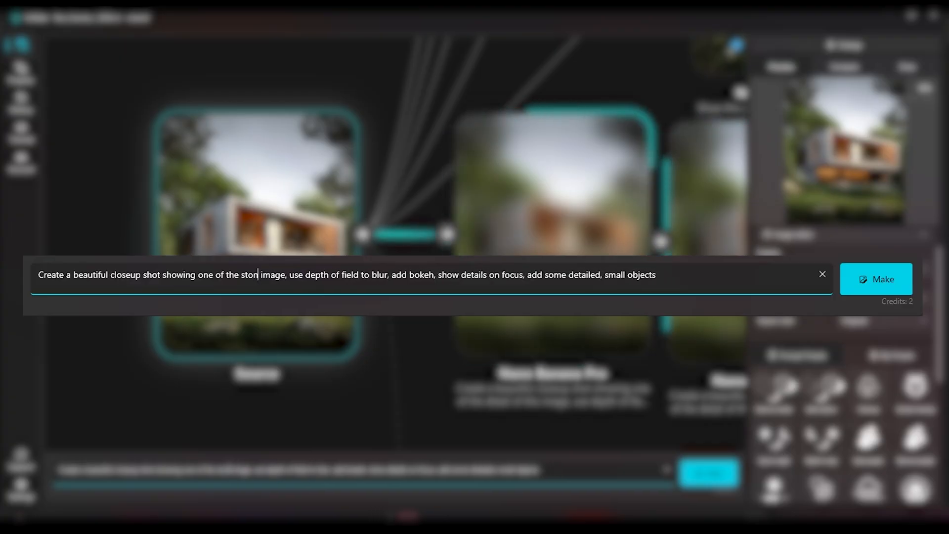
type("rocks ")
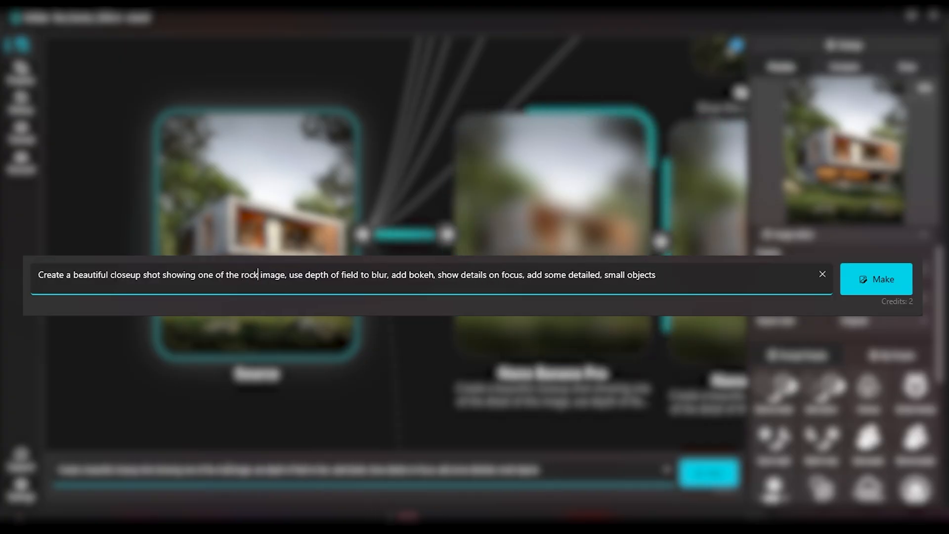
type("of this")
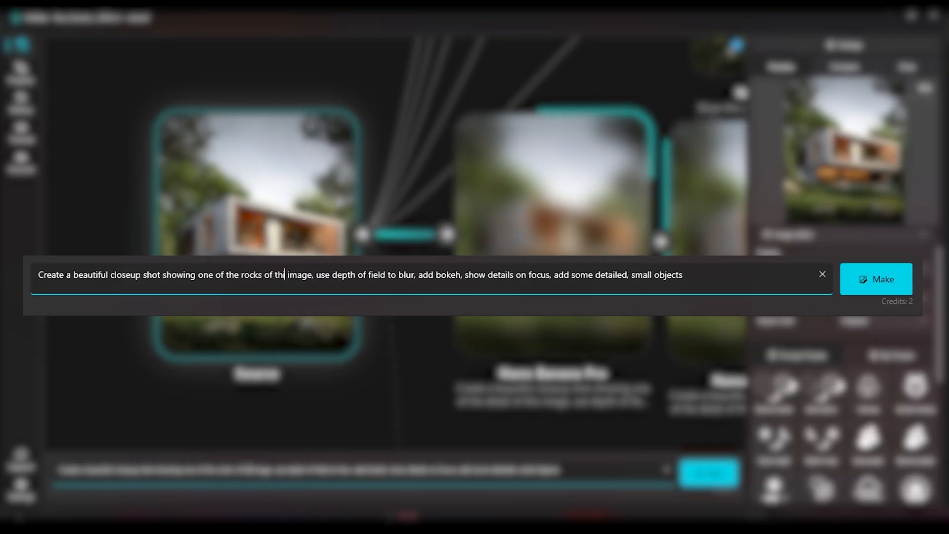
key("BackSpace")
- Generate two closeup renders from the source image with the rocks prompt
key("Return")
key("Return")
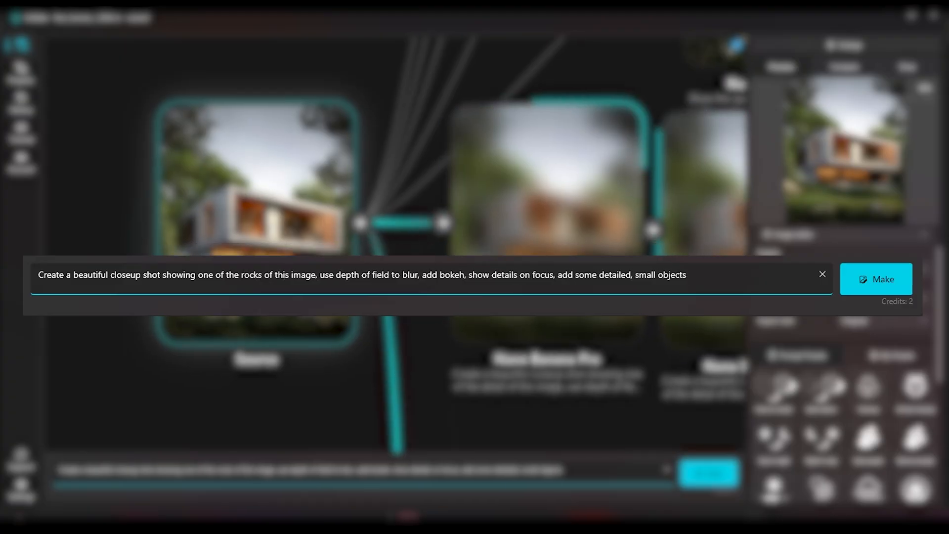
left_click(700, 473)
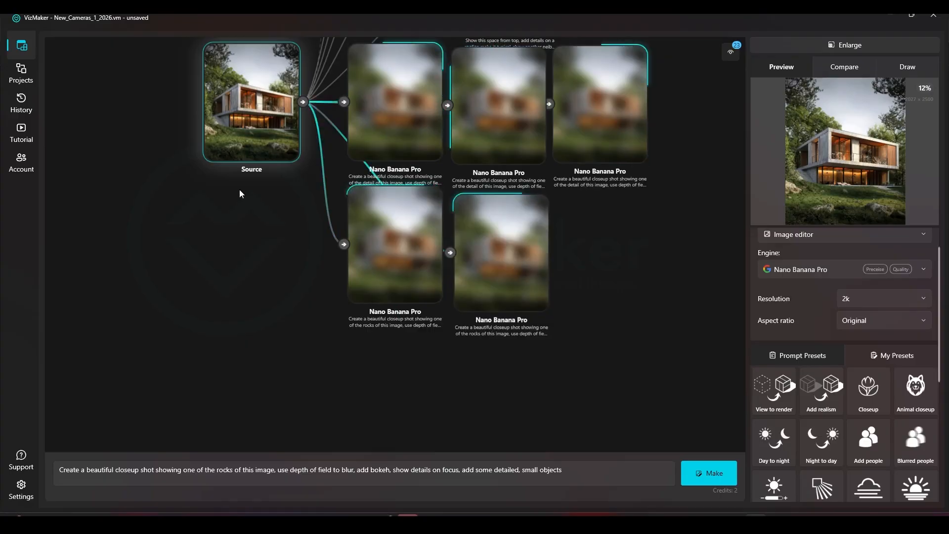
- Examine the bird-view render with the neighbouring buildings and review the phrase "around this house in a similar style" in its prompt
scroll(235, 81, "up", 4)
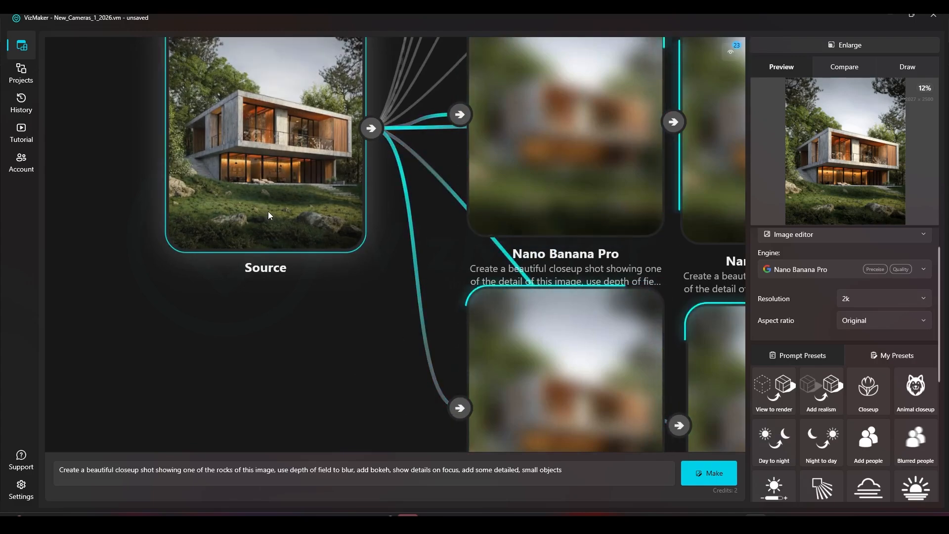
left_click_drag(374, 202, 156, 207)
scroll(156, 206, "down", 6)
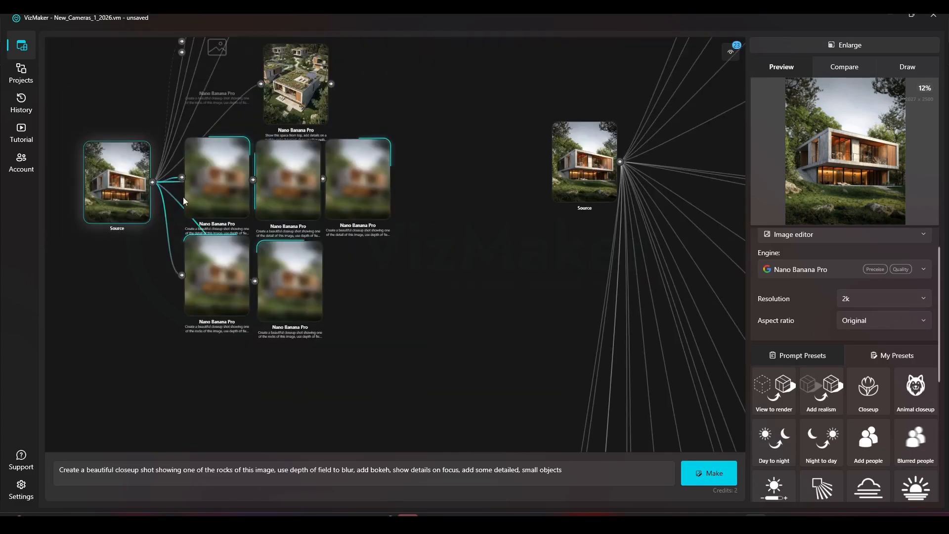
scroll(235, 171, "up", 2)
left_click_drag(387, 45, 470, 200)
scroll(471, 200, "up", 5)
scroll(413, 191, "down", 3)
scroll(426, 215, "up", 4)
scroll(370, 189, "down", 2)
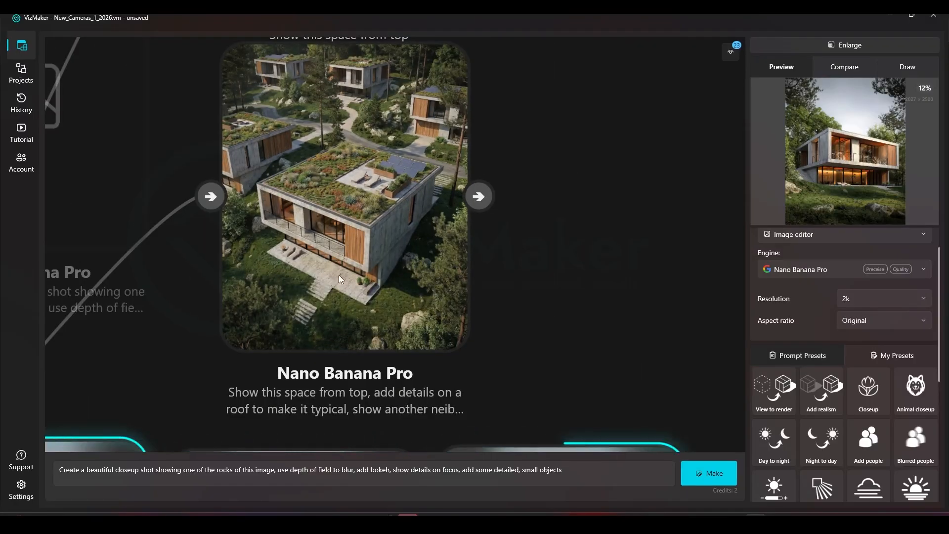
left_click(343, 253)
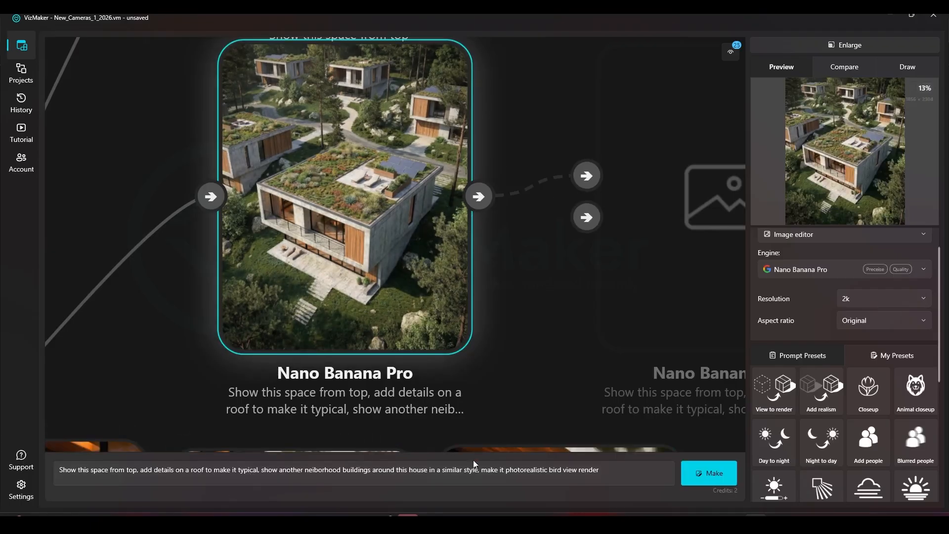
left_click_drag(374, 470, 416, 470)
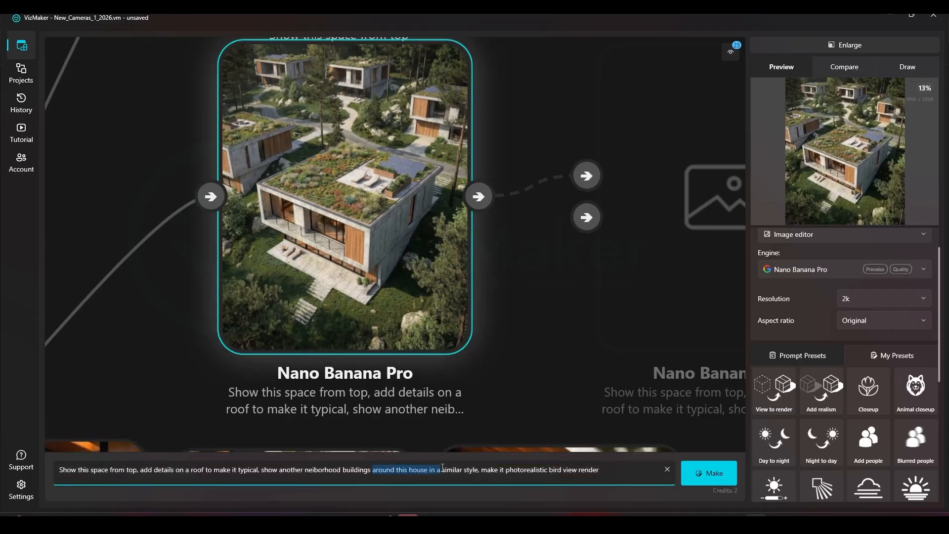